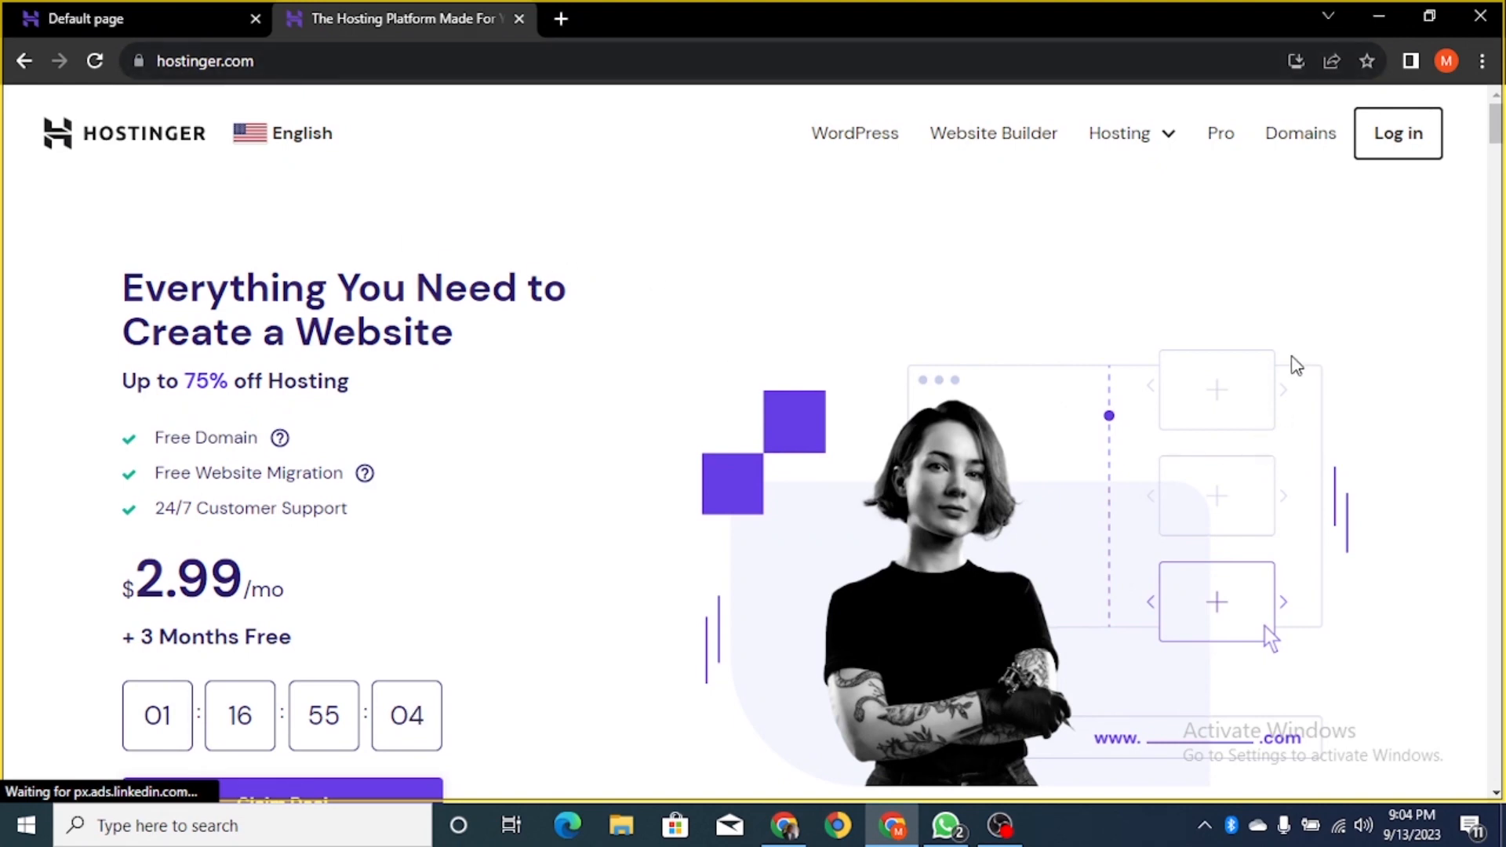
- Log in to Hostinger hPanel using the Google account
{"action": "left_click", "coordinate": [1404, 143]}
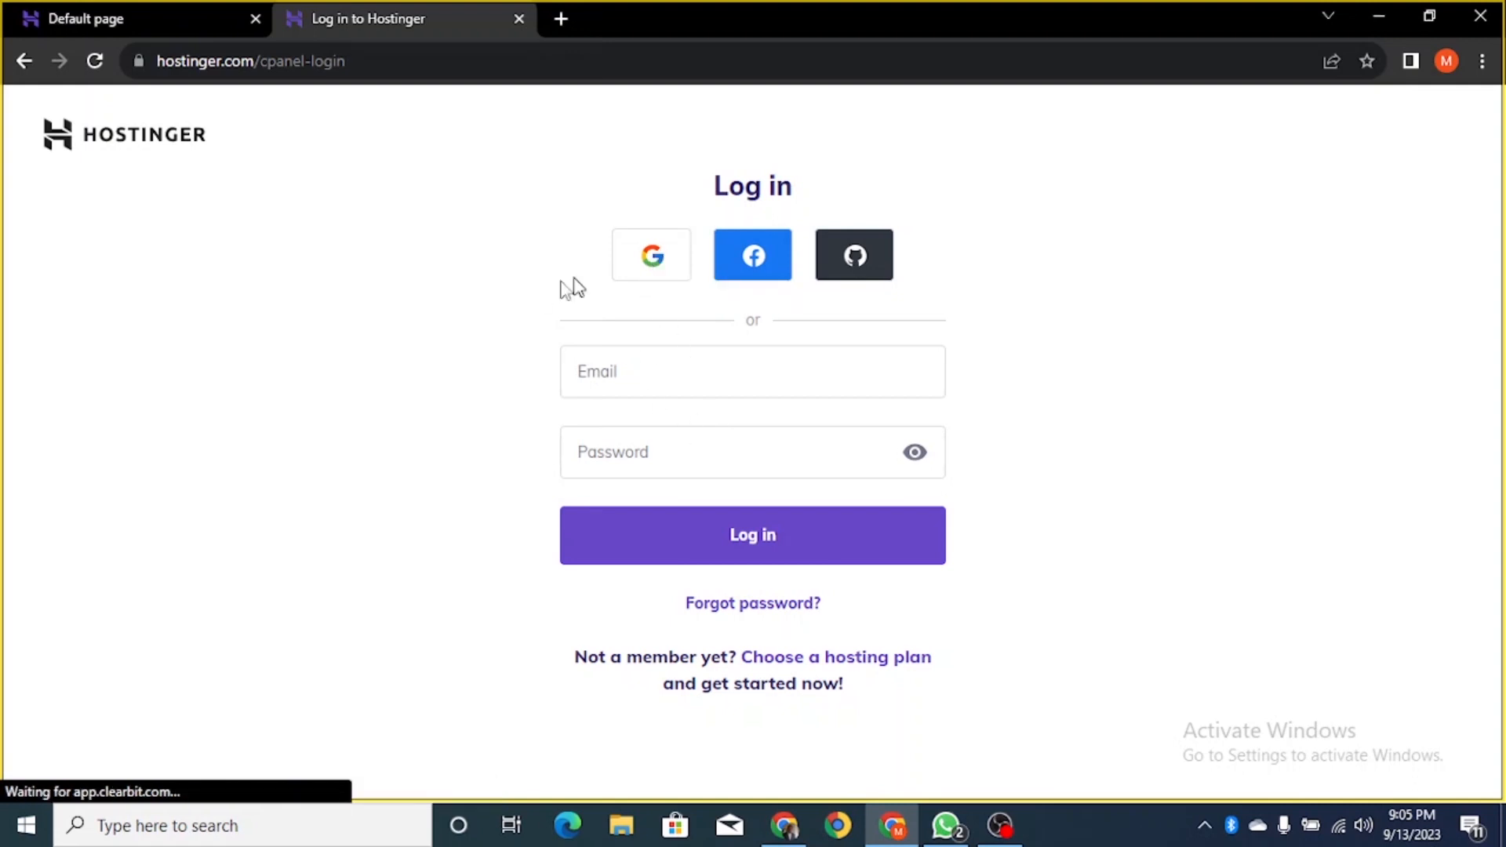
{"action": "left_click", "coordinate": [651, 257]}
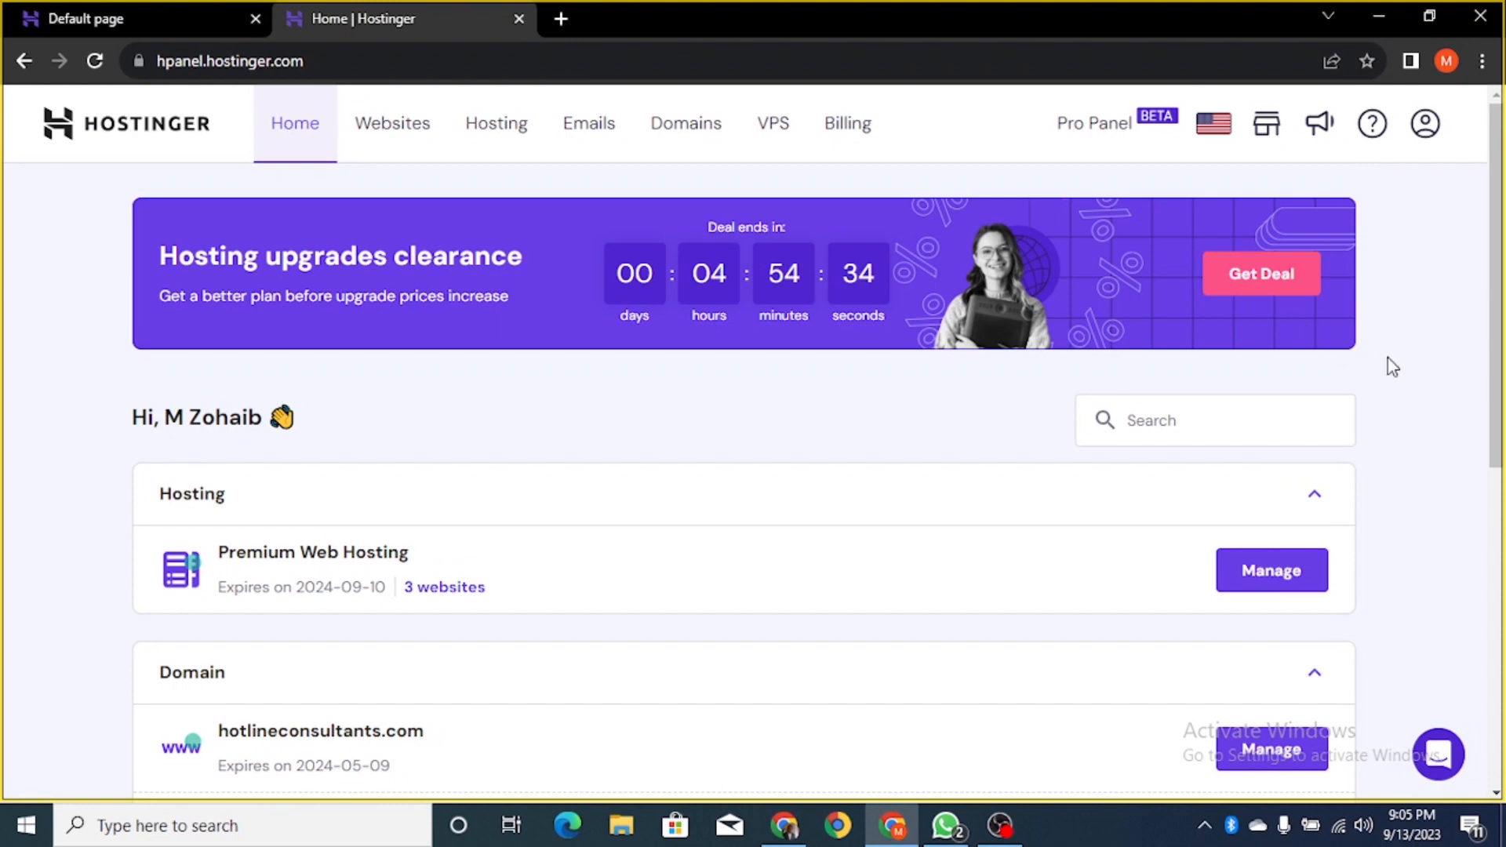
{"action": "scroll", "coordinate": [1391, 296], "scroll_direction": "down", "scroll_amount": 8}
{"action": "scroll", "coordinate": [1395, 298], "scroll_direction": "up", "scroll_amount": 8}
{"action": "scroll", "coordinate": [1395, 299], "scroll_direction": "down", "scroll_amount": 4}
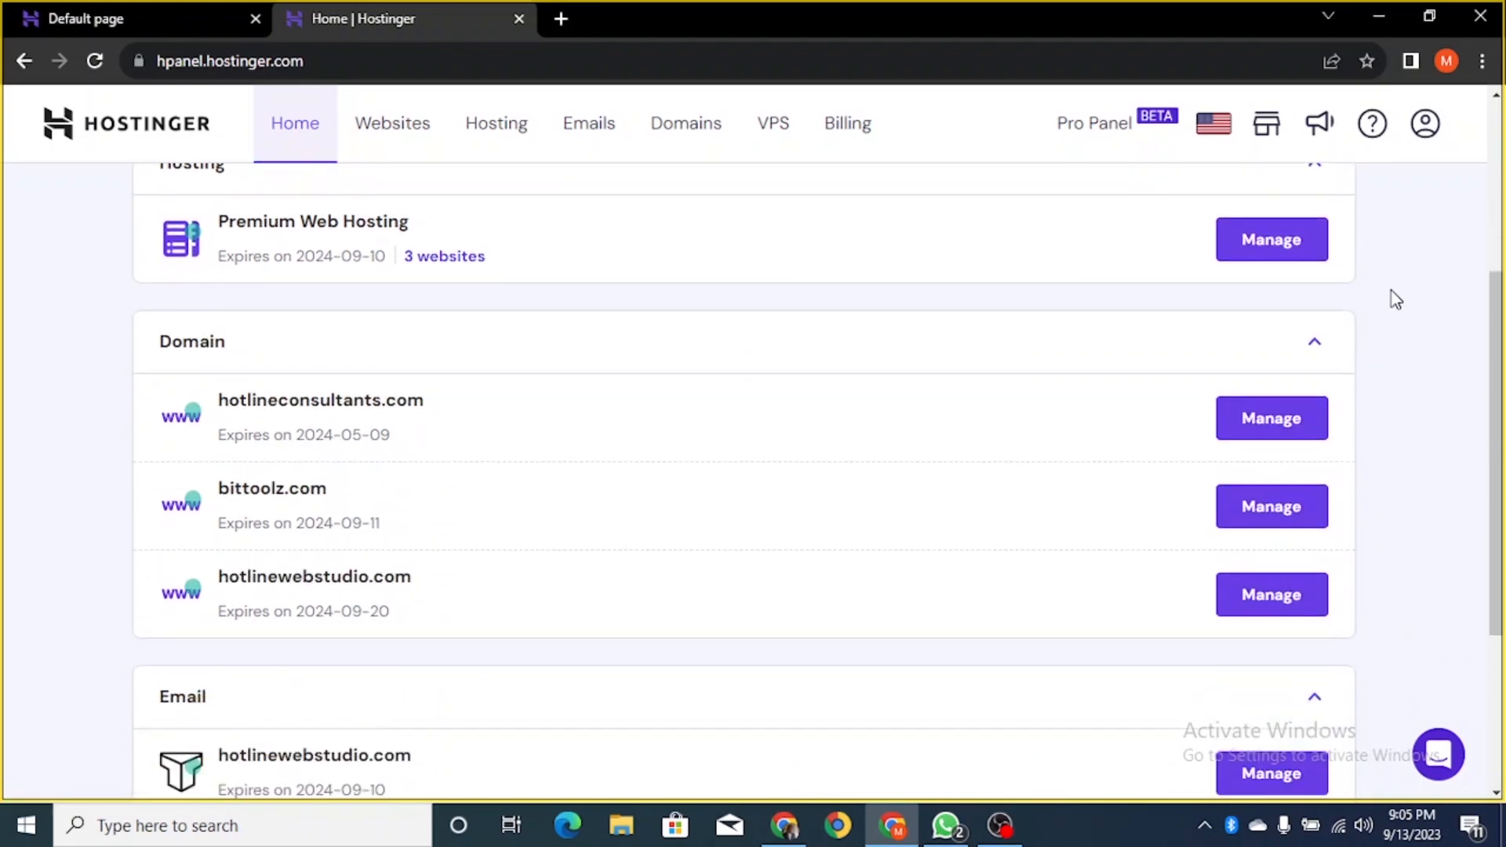
{"action": "scroll", "coordinate": [1457, 395], "scroll_direction": "up", "scroll_amount": 4}
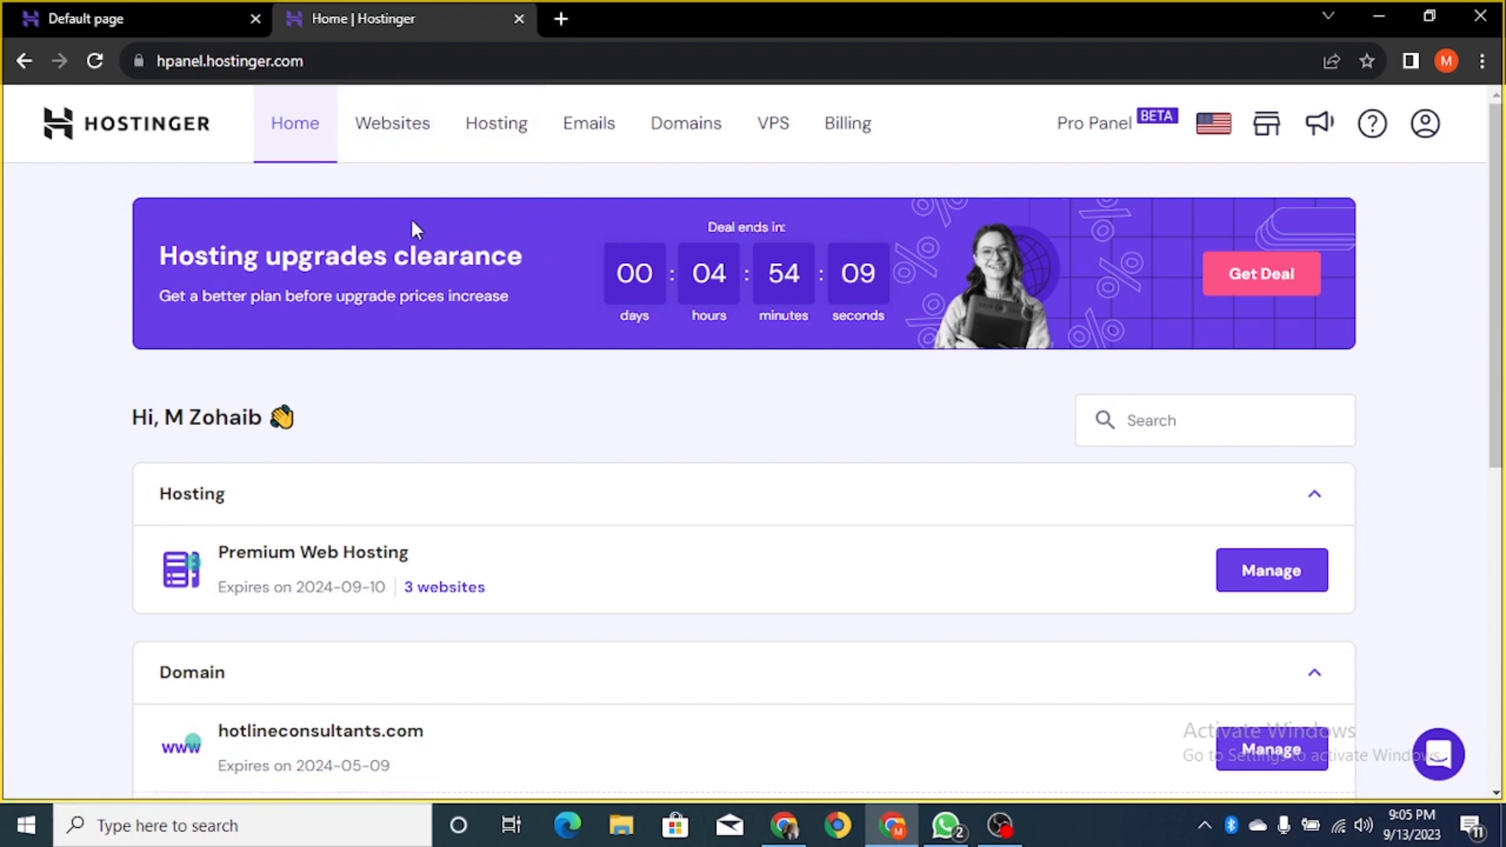
- Show the Websites list with hotlineconsultants.com, bittoolz.com and hotlinewebstudio.com
{"action": "left_click", "coordinate": [392, 134]}
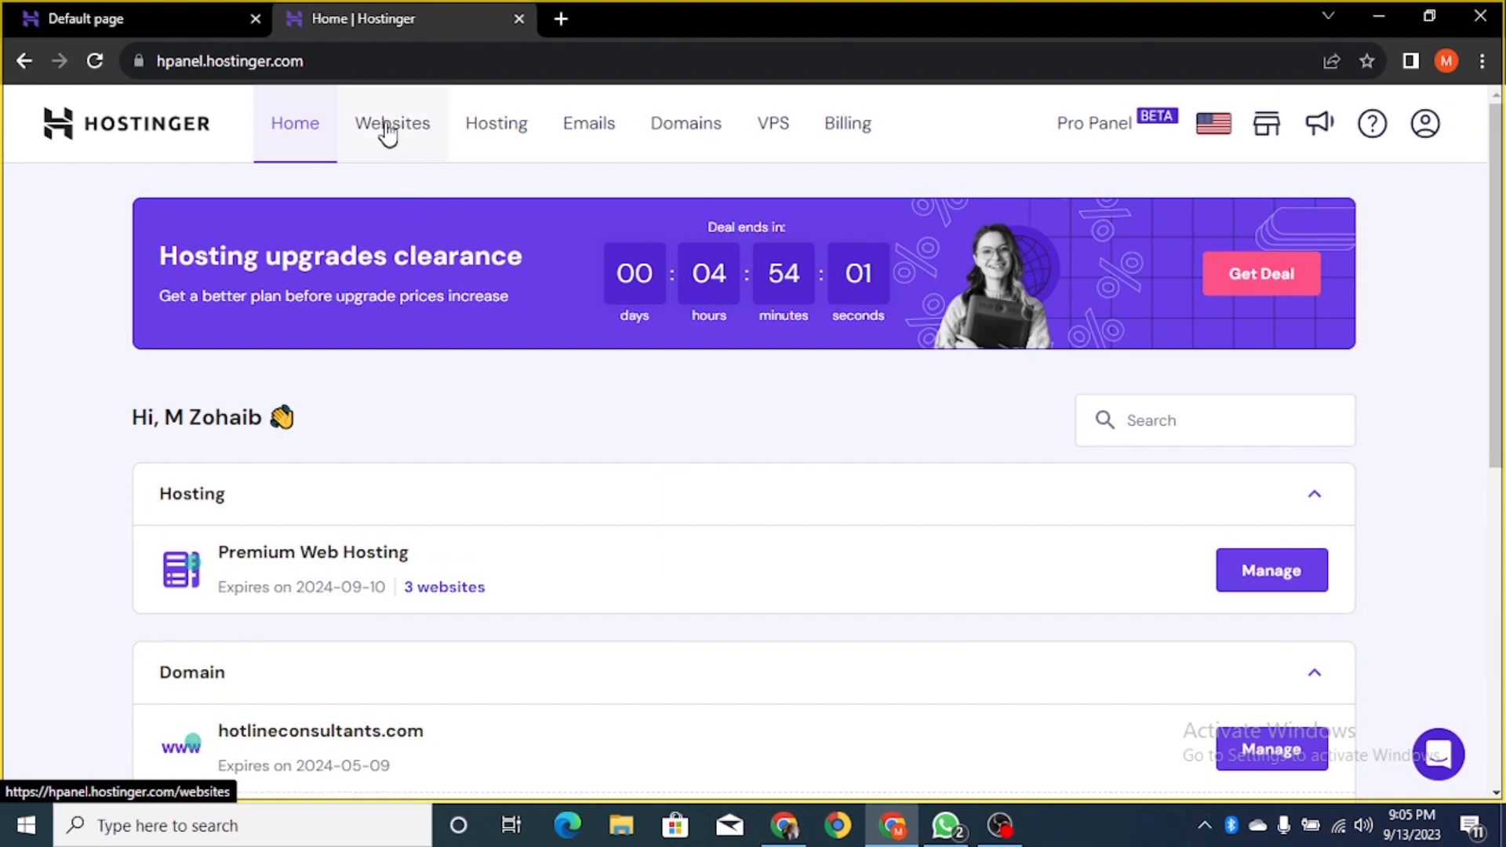
{"action": "left_click", "coordinate": [390, 127]}
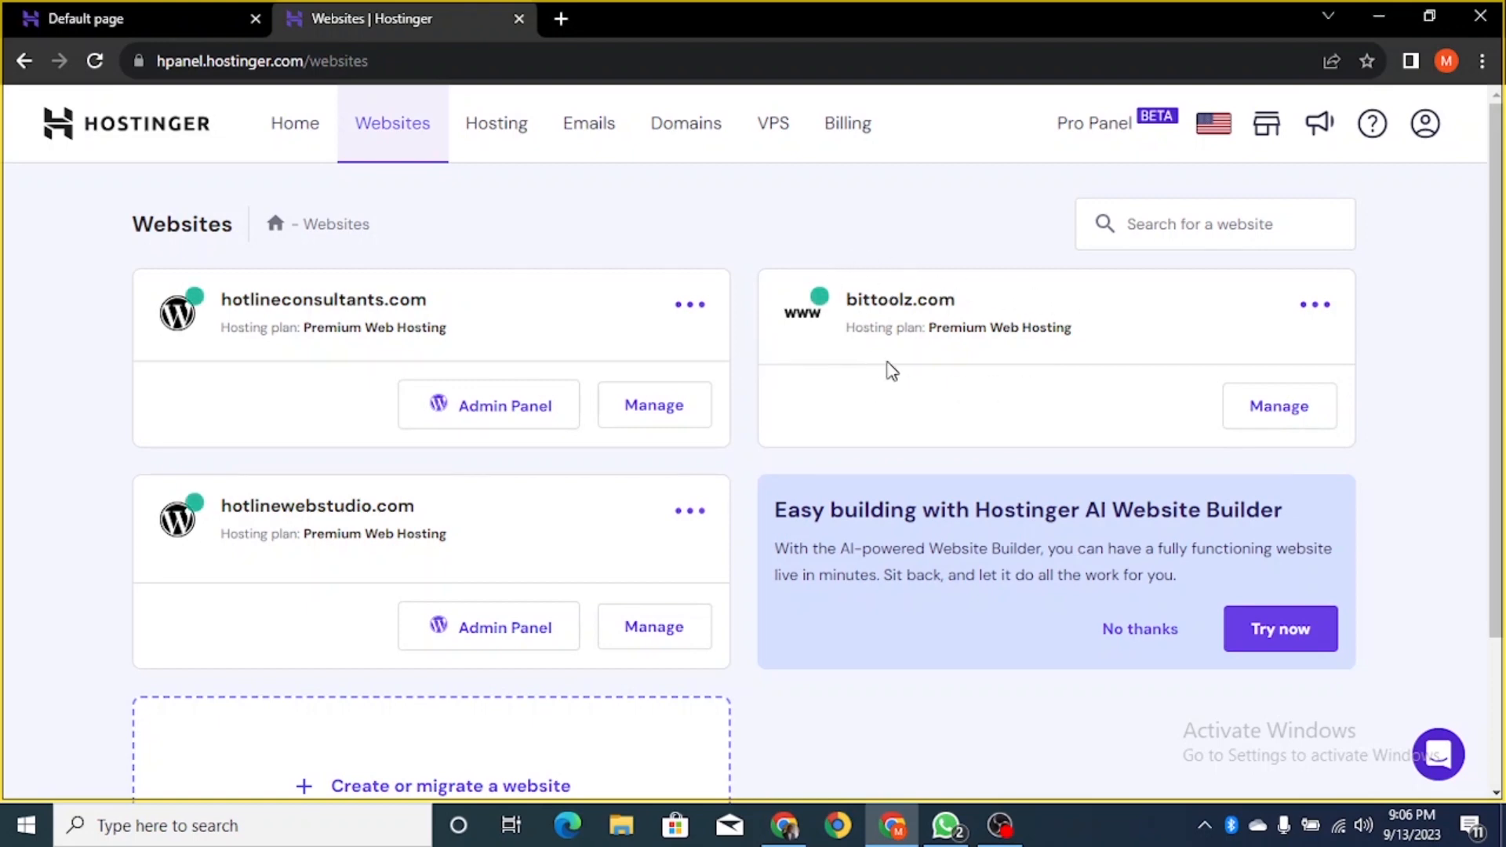
- Go to the bittoolz.com hosting dashboard and launch its Auto Installer
{"action": "left_click", "coordinate": [1282, 408]}
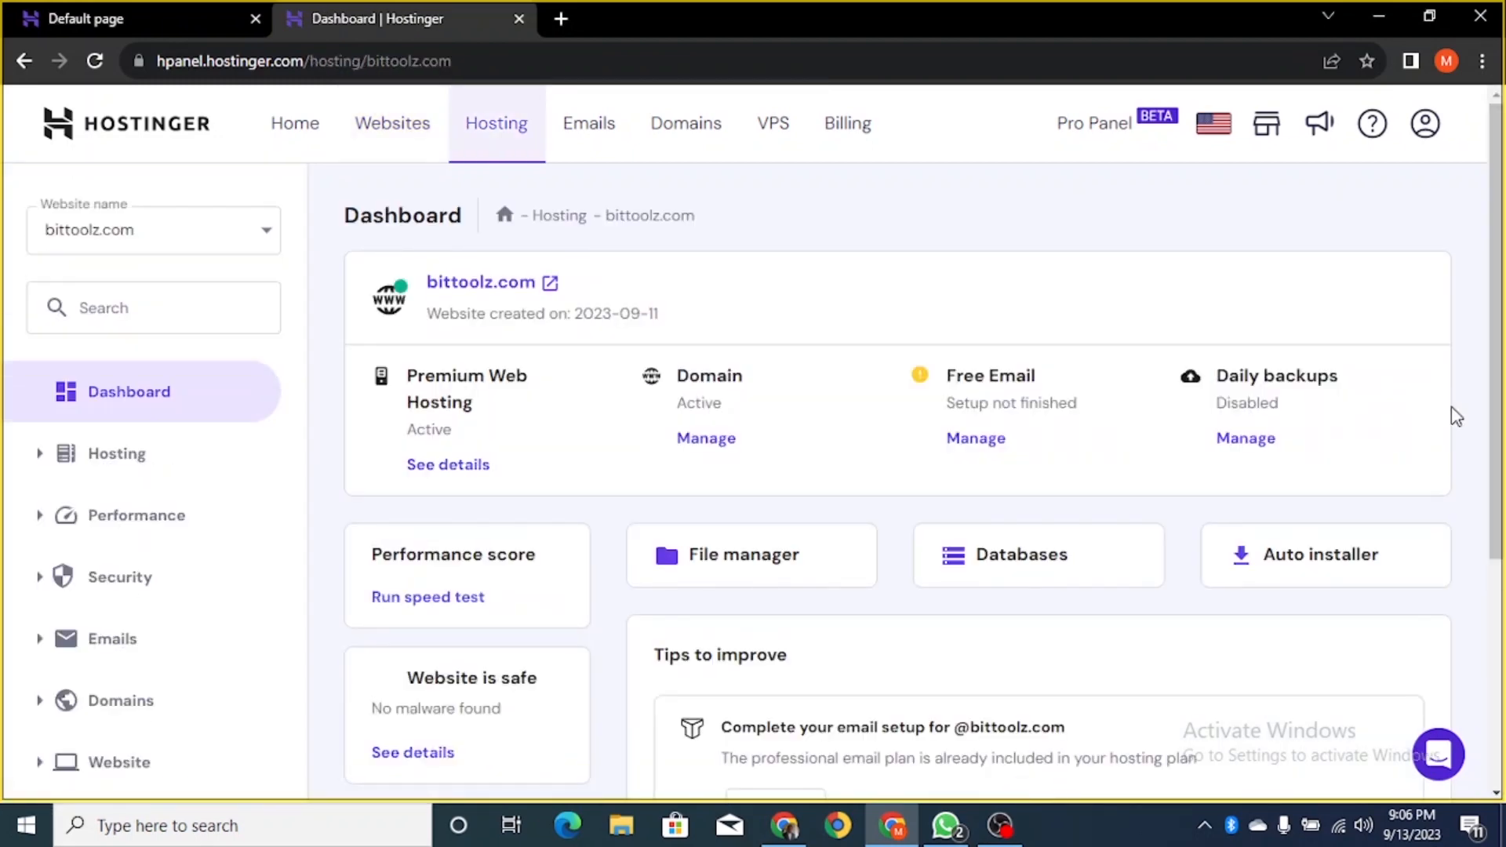
{"action": "scroll", "coordinate": [857, 491], "scroll_direction": "down", "scroll_amount": 5}
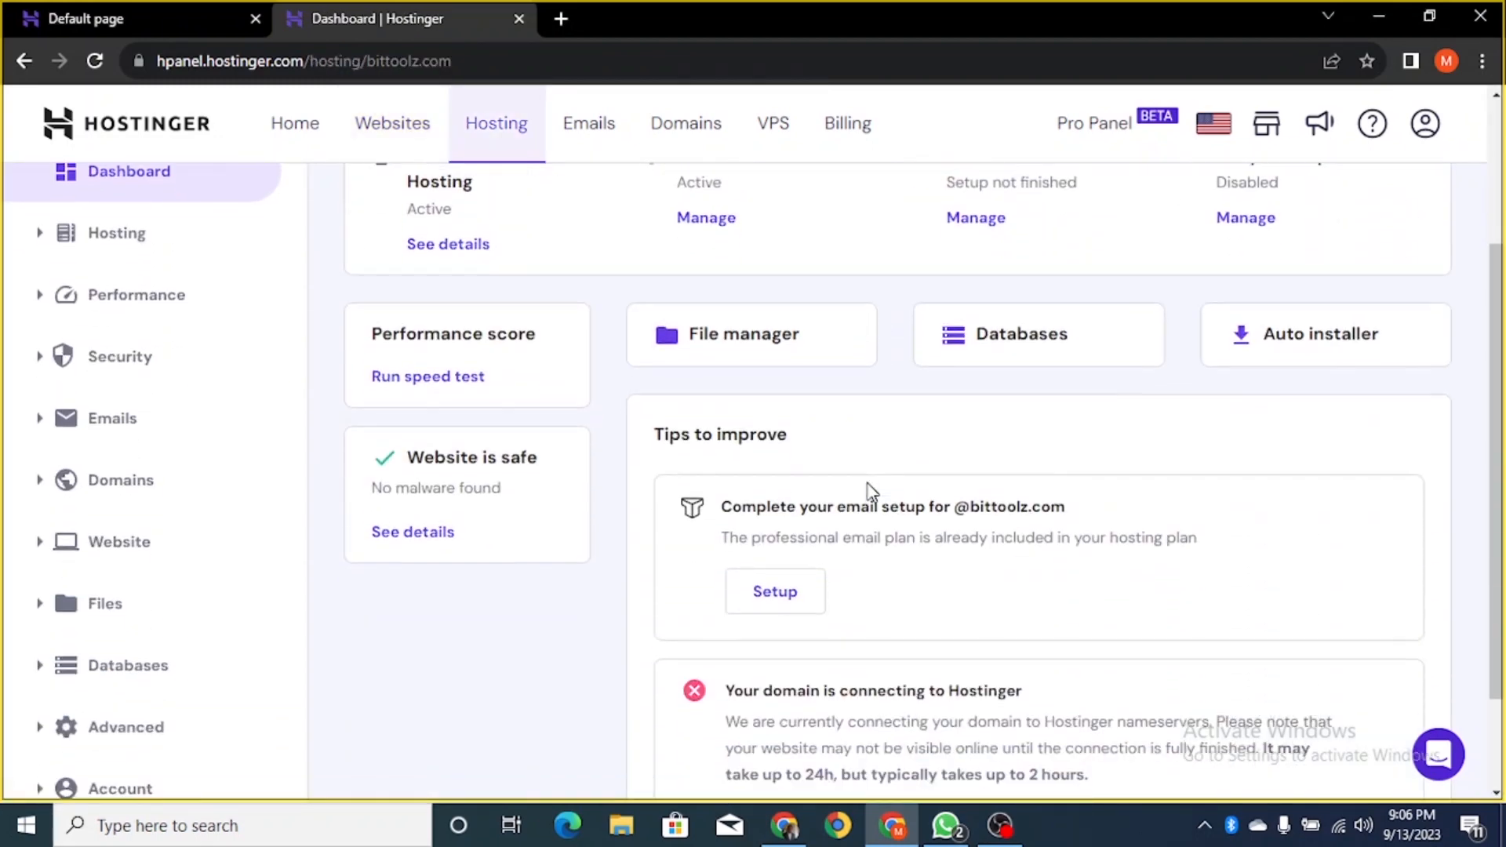
{"action": "scroll", "coordinate": [873, 492], "scroll_direction": "up", "scroll_amount": 3}
{"action": "scroll", "coordinate": [873, 492], "scroll_direction": "up", "scroll_amount": 2}
{"action": "scroll", "coordinate": [873, 492], "scroll_direction": "down", "scroll_amount": 4}
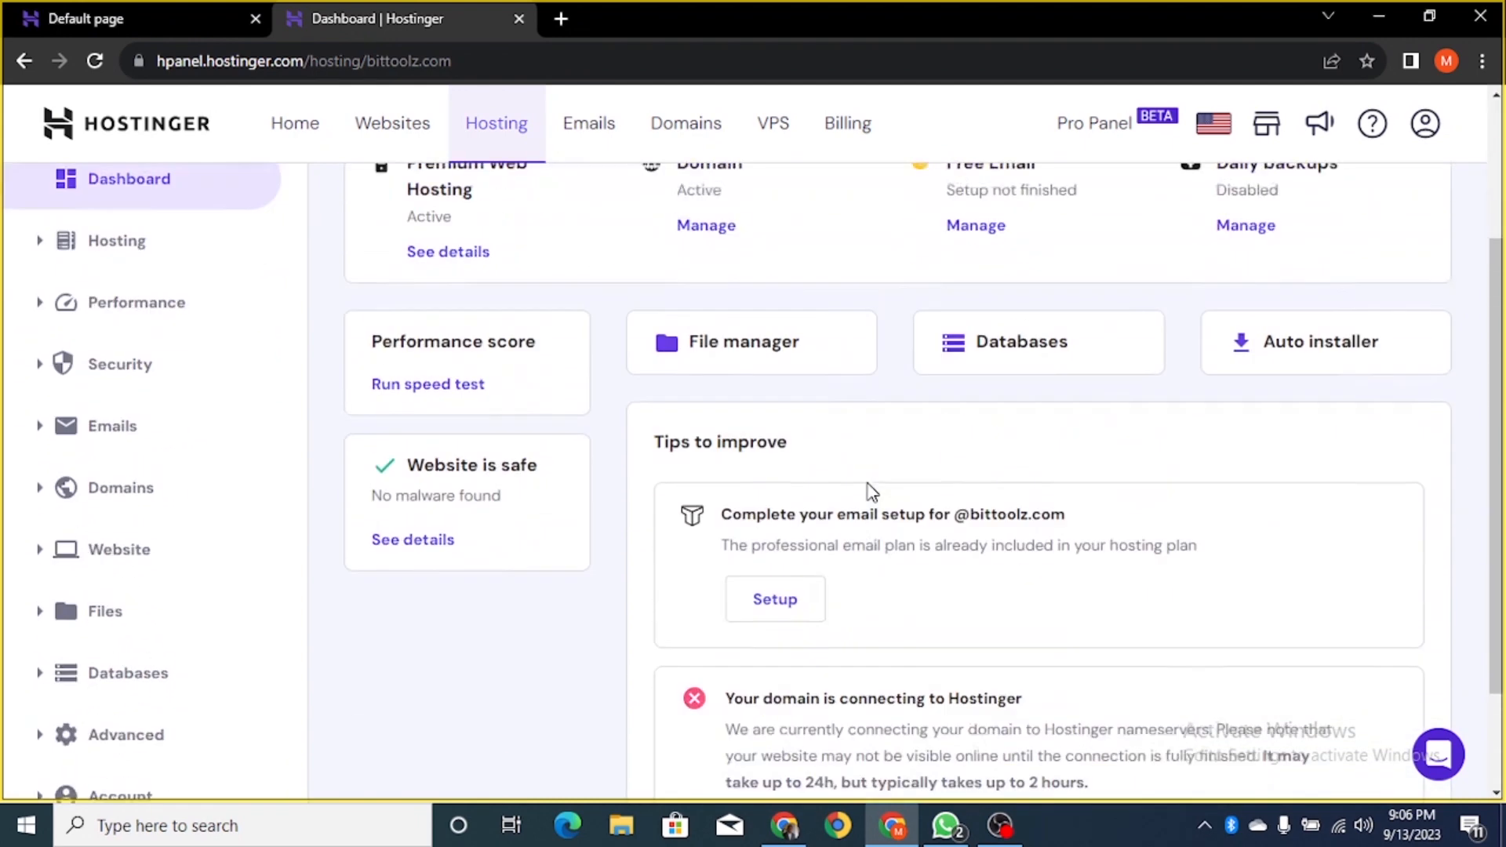
{"action": "scroll", "coordinate": [873, 492], "scroll_direction": "up", "scroll_amount": 2}
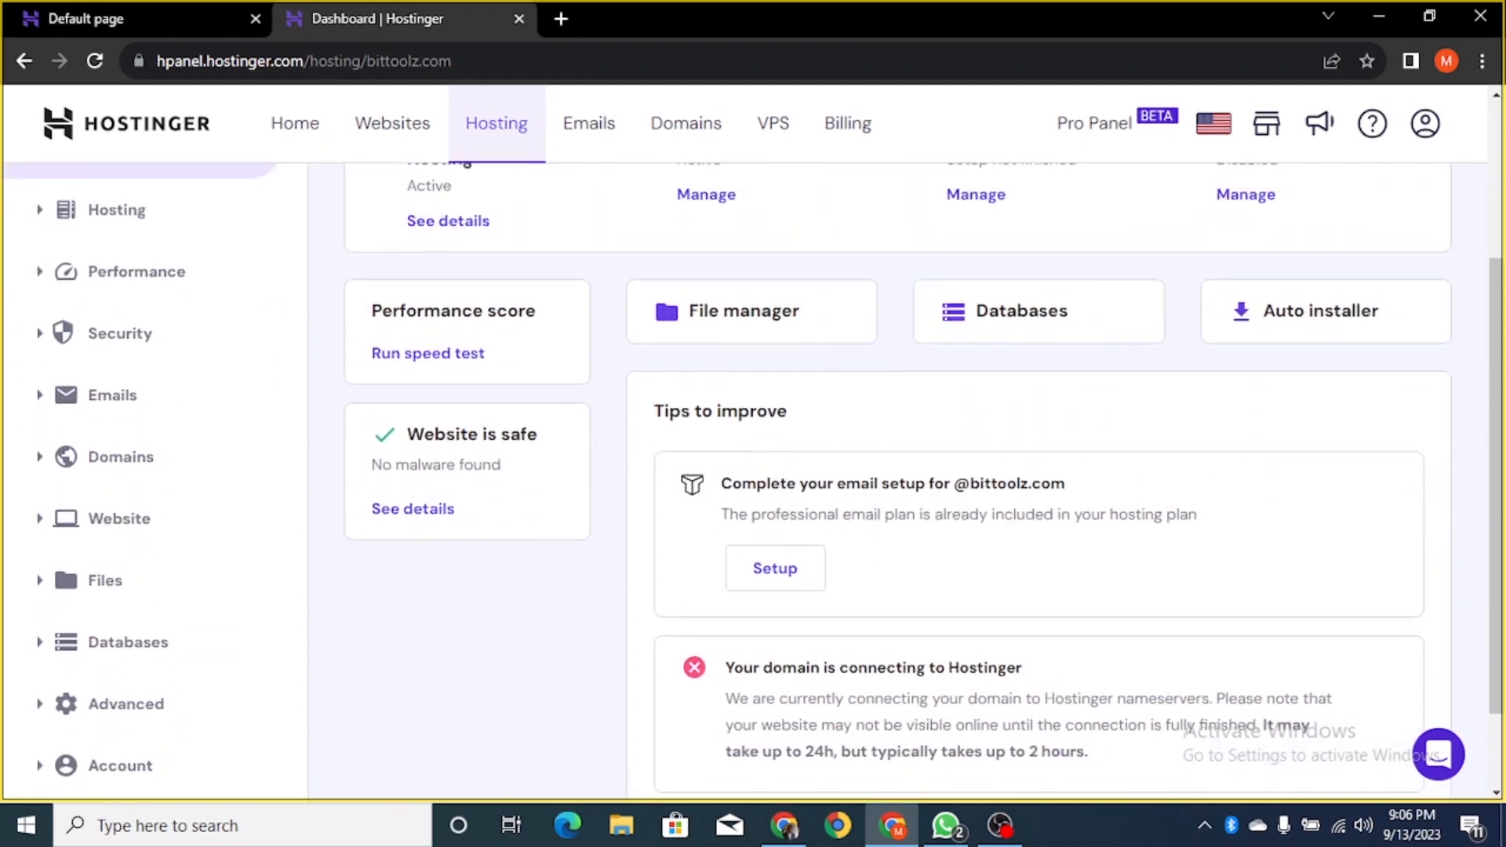
{"action": "scroll", "coordinate": [873, 492], "scroll_direction": "up", "scroll_amount": 3}
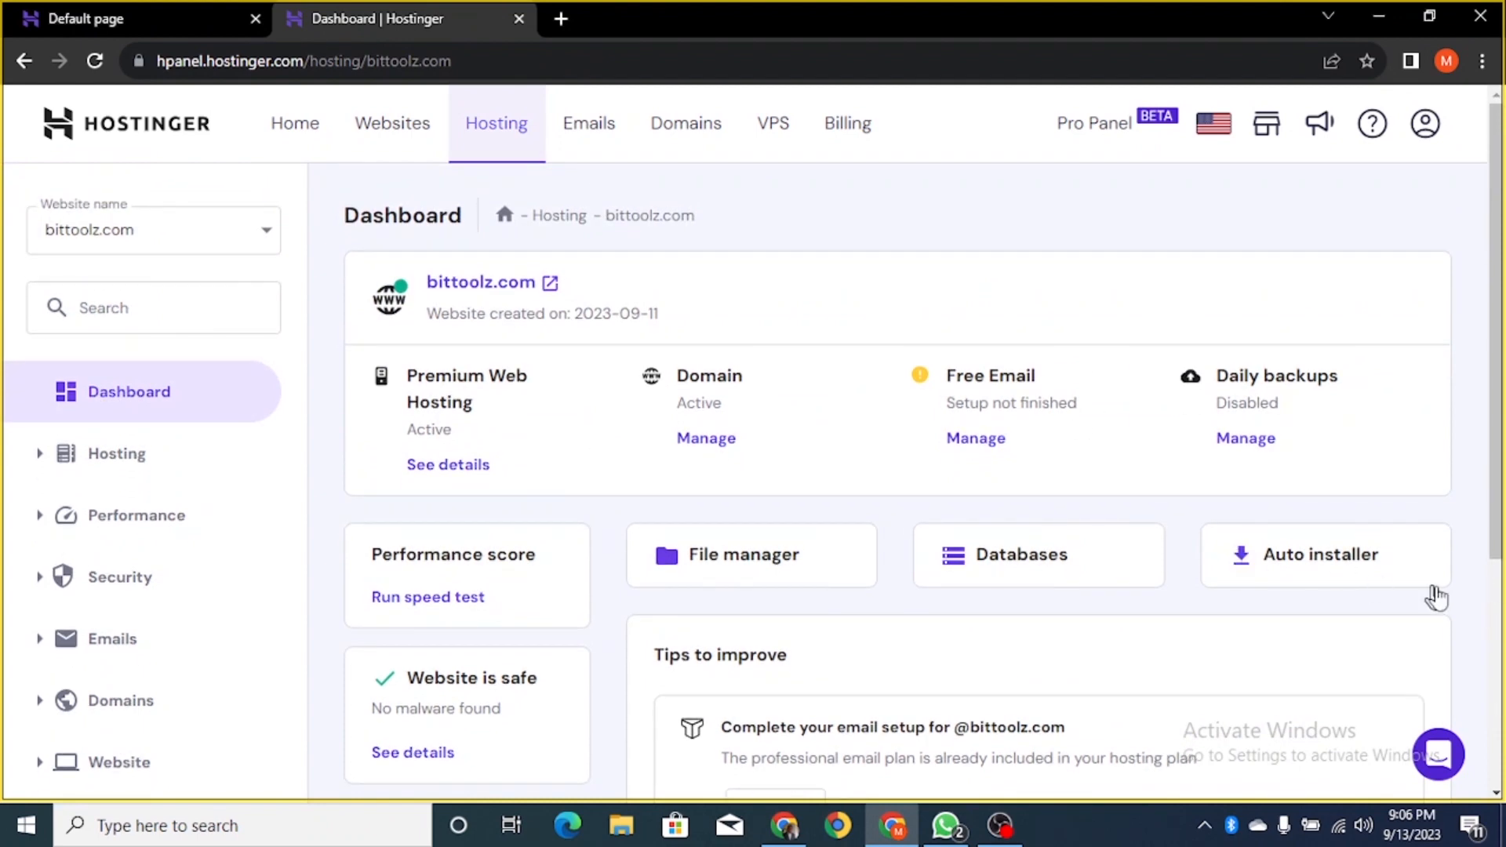
{"action": "left_click", "coordinate": [1330, 572]}
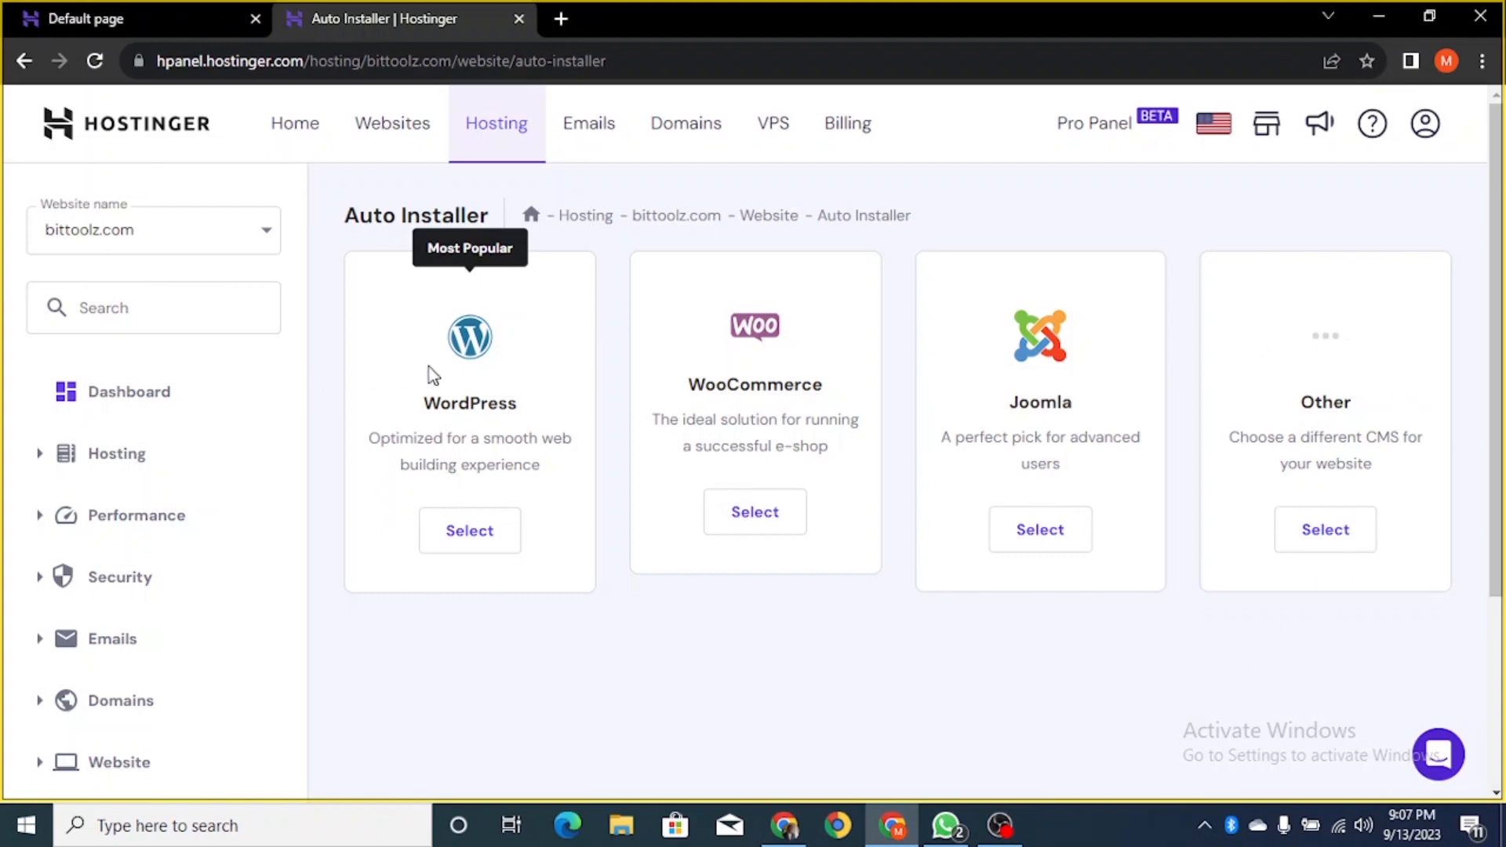
- Choose WordPress and set the website title to 'Bit Toolz'
{"action": "left_click", "coordinate": [476, 539]}
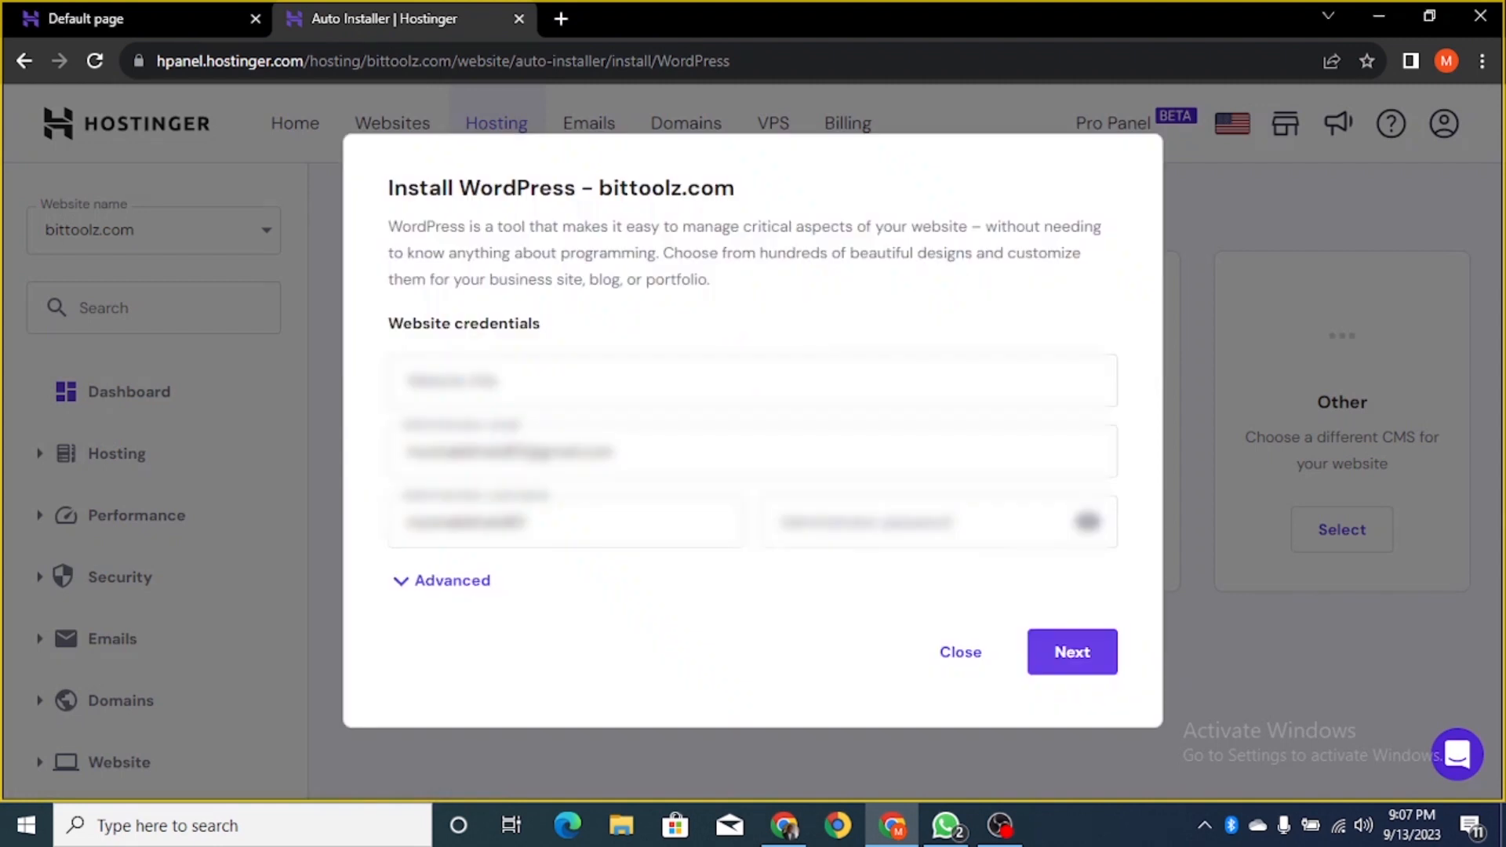
{"action": "left_click", "coordinate": [728, 392]}
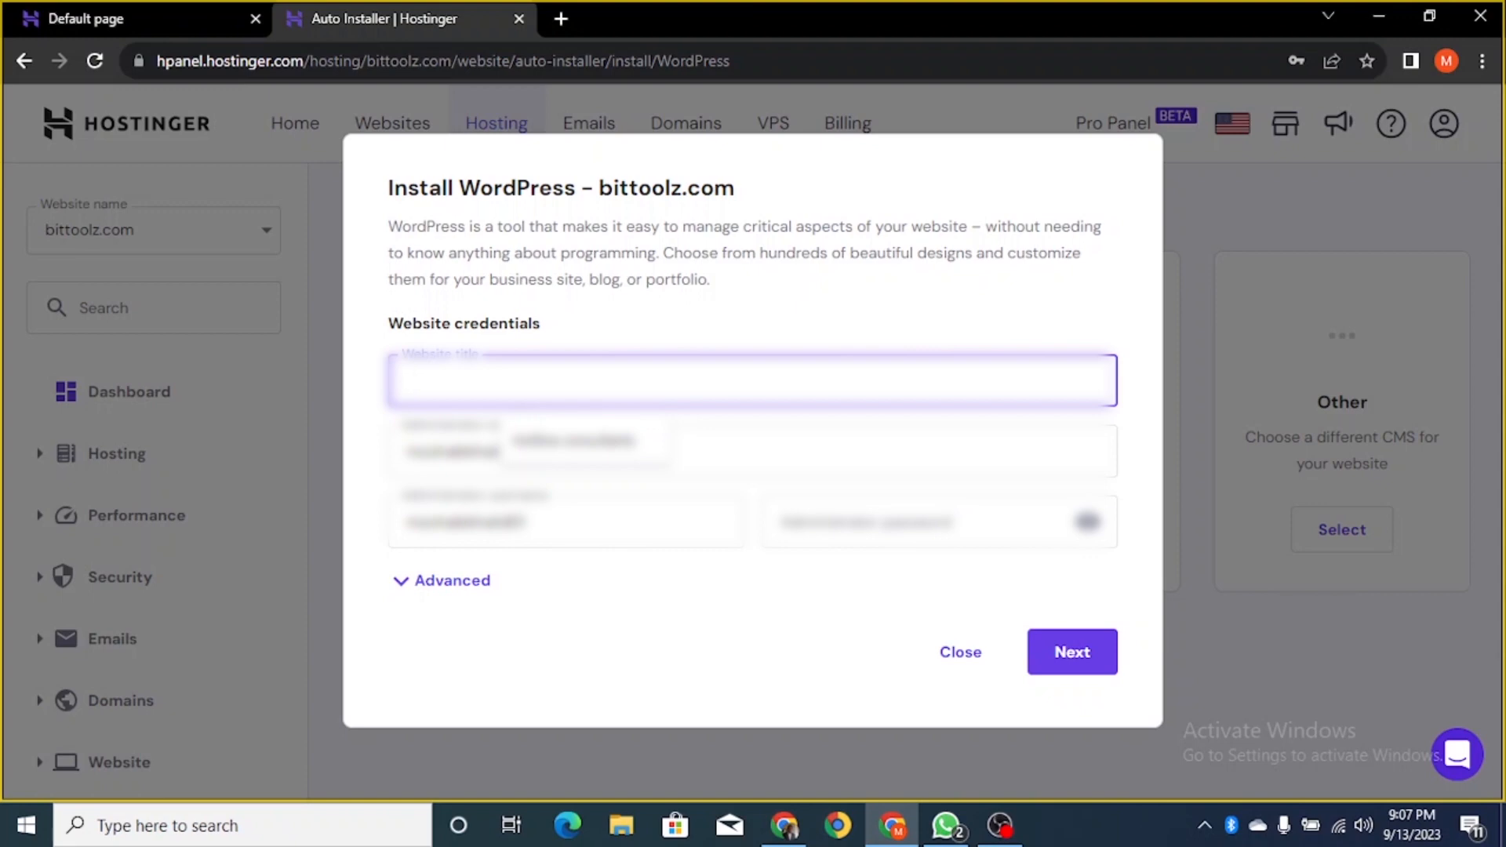
{"action": "type", "text": "Bi"}
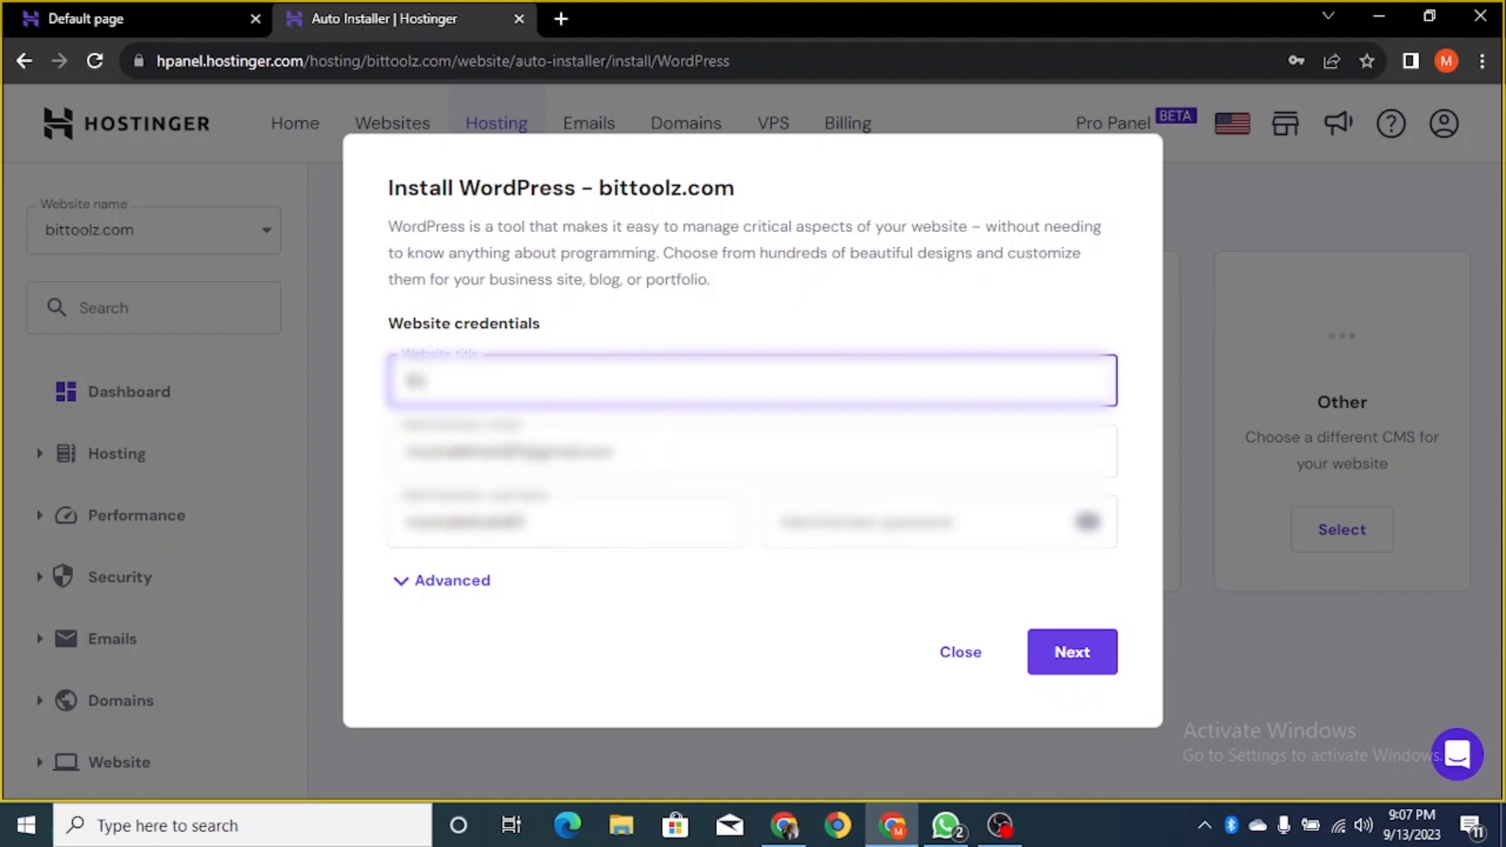
{"action": "type", "text": "t Toolz"}
- Replace the suggested administrator username and enter the administrator password
{"action": "double_click", "coordinate": [466, 523]}
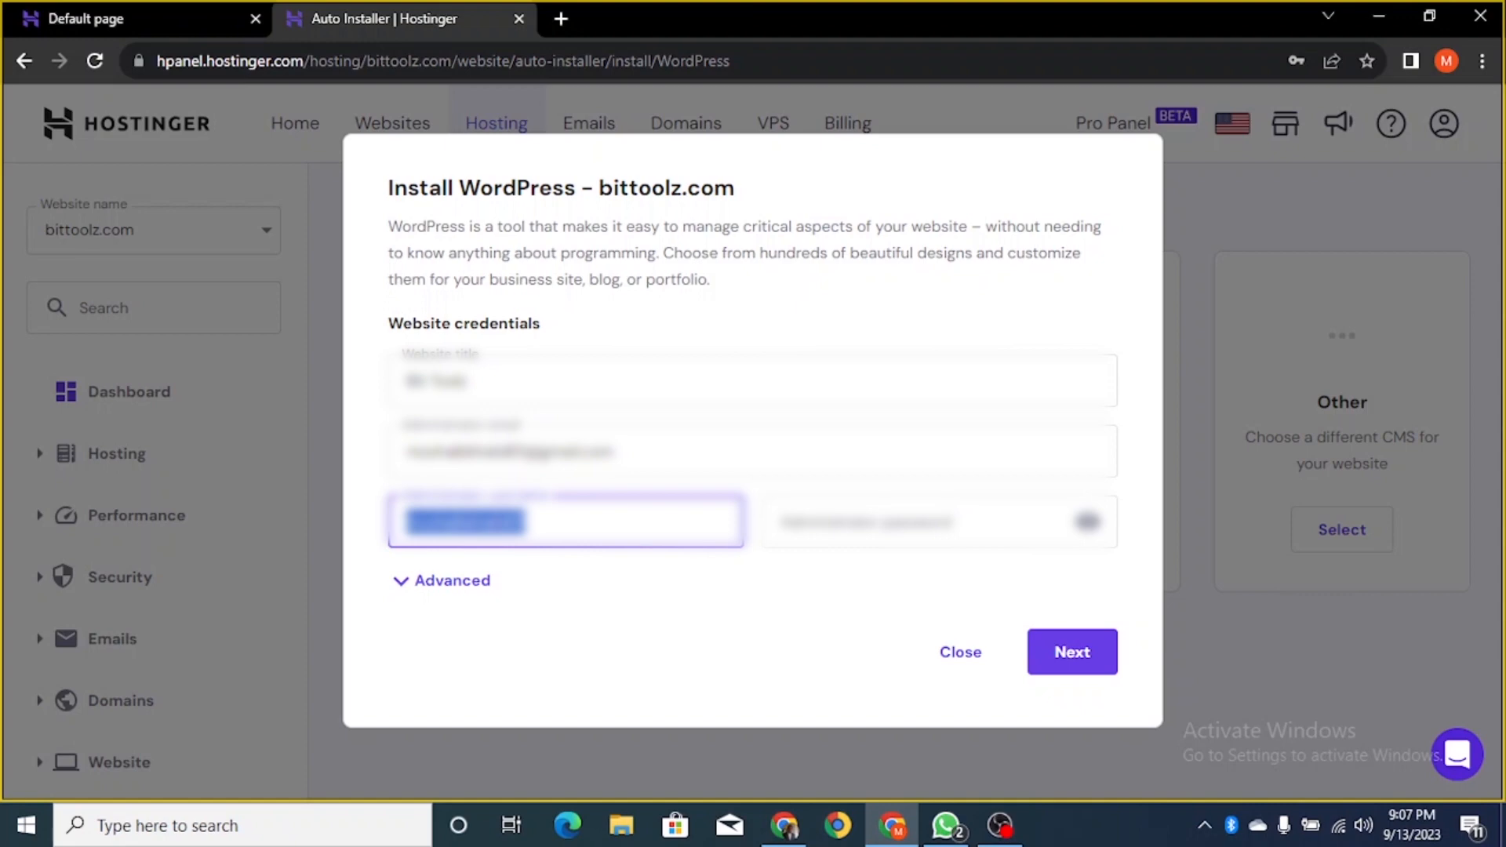
{"action": "type", "text": "Bitto"}
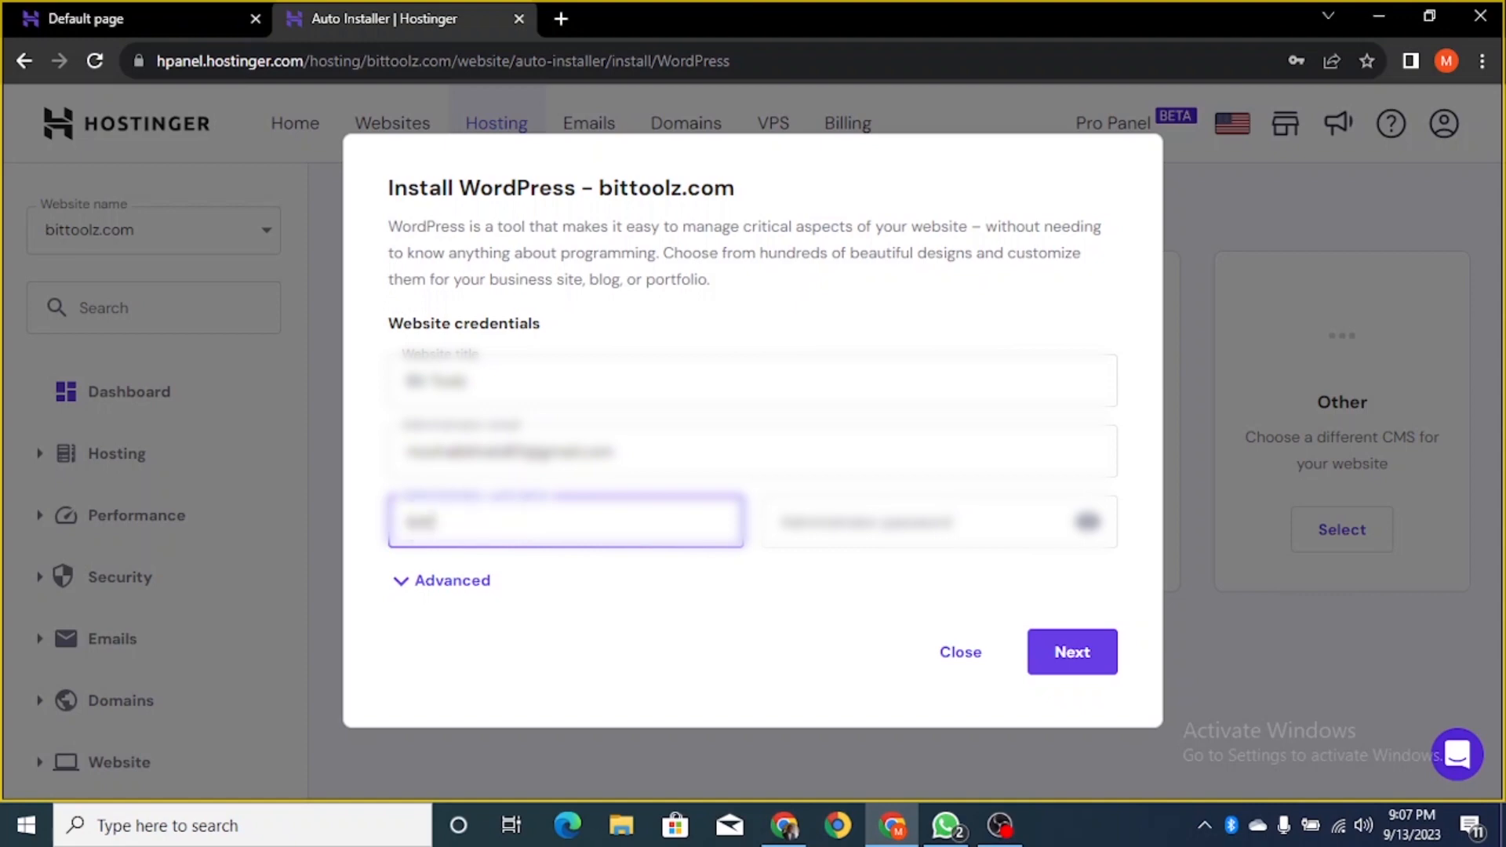
{"action": "type", "text": "o"}
{"action": "left_click", "coordinate": [946, 521]}
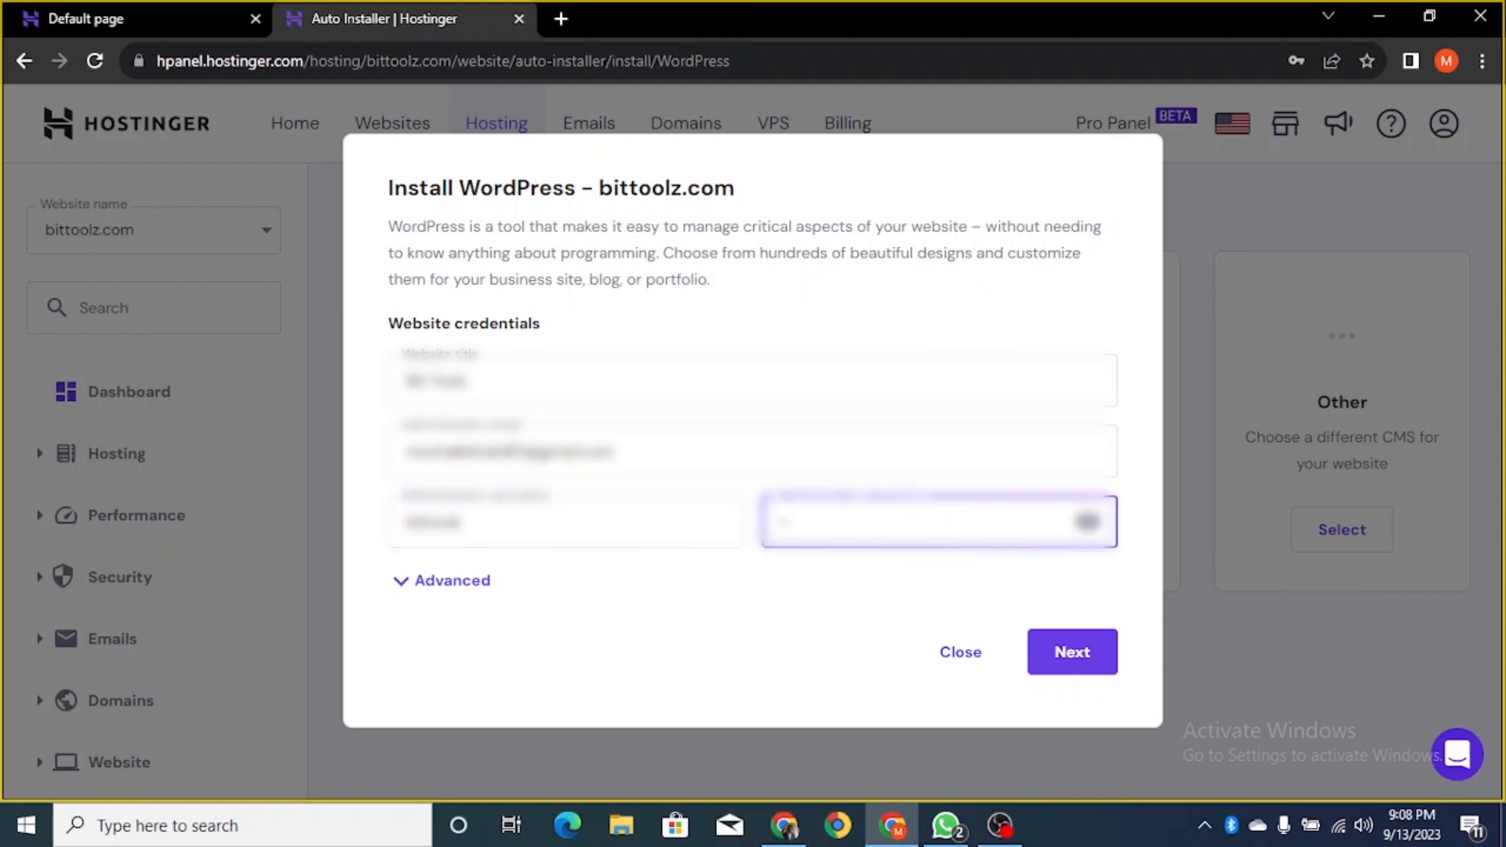
{"action": "type", "text": "45"}
{"action": "type", "text": "•••••"}
- Install into the bittoolz.com root with no subdirectory, keeping Create new database
{"action": "left_click", "coordinate": [434, 590]}
{"action": "scroll", "coordinate": [672, 578], "scroll_direction": "down", "scroll_amount": 2}
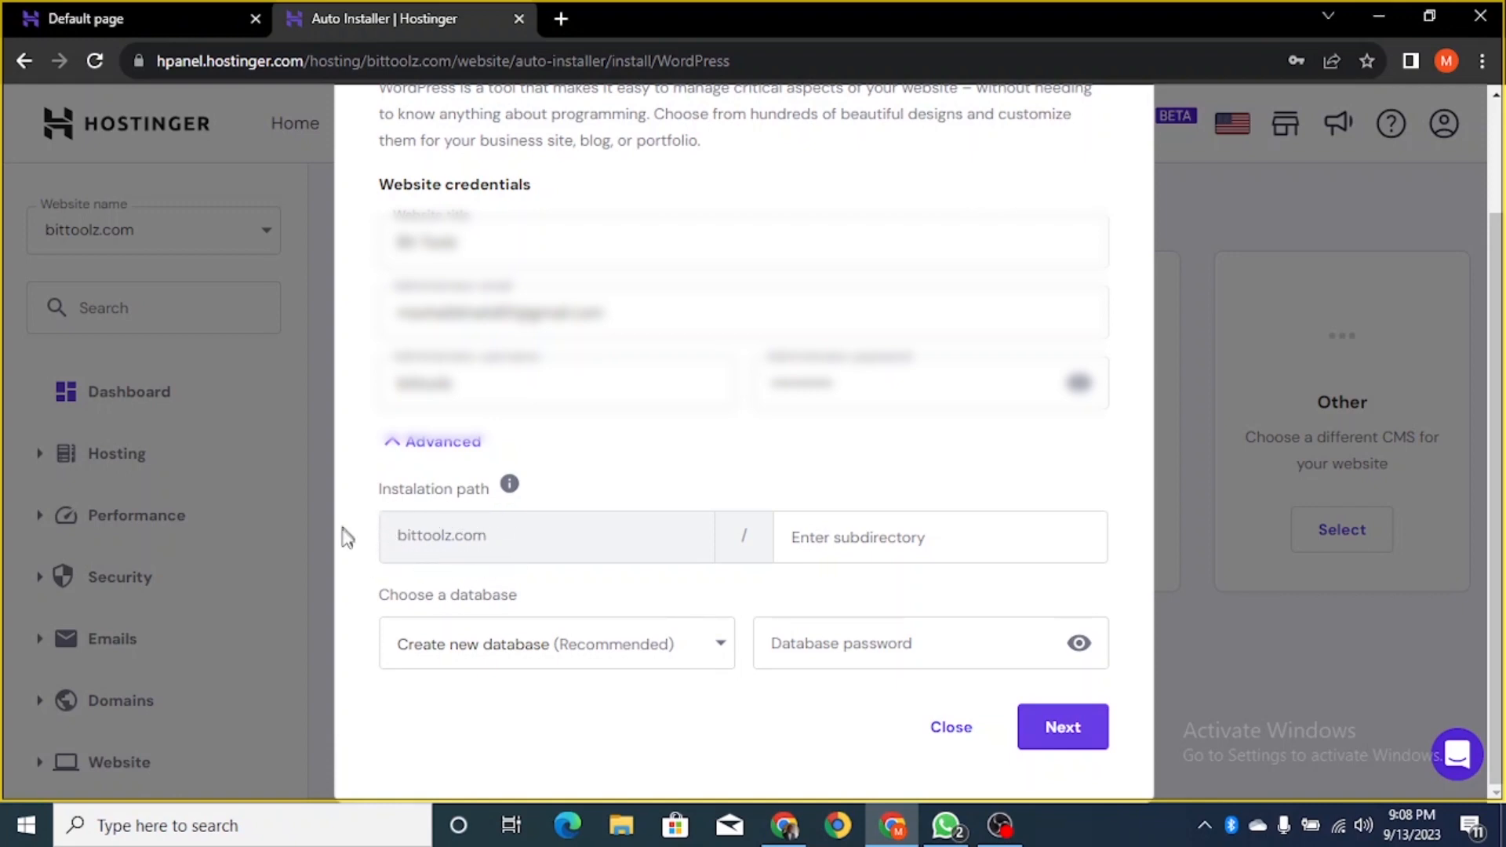
{"action": "left_click", "coordinate": [902, 538]}
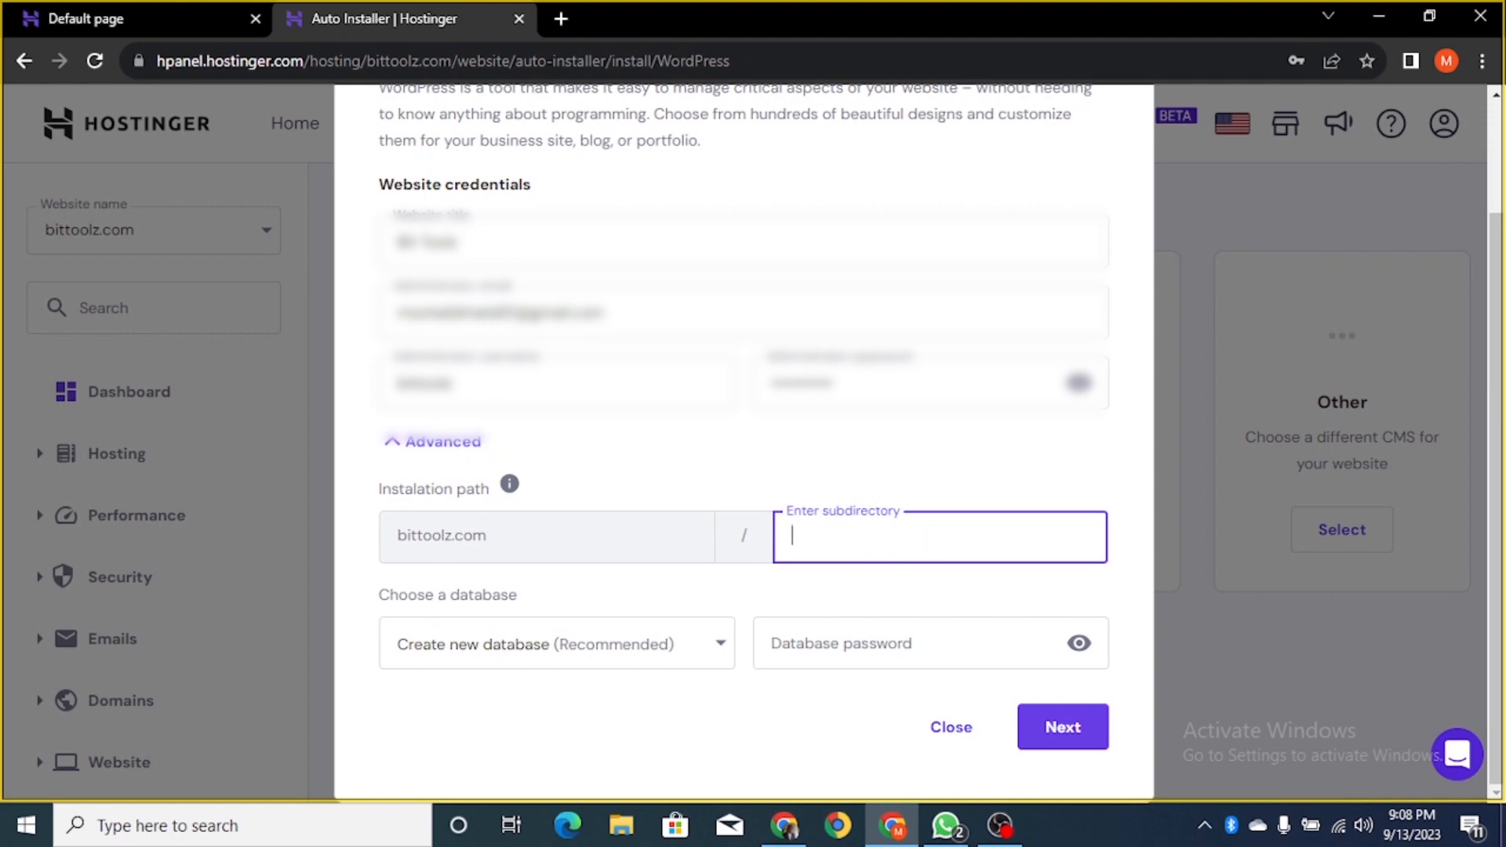
{"action": "left_click", "coordinate": [869, 485]}
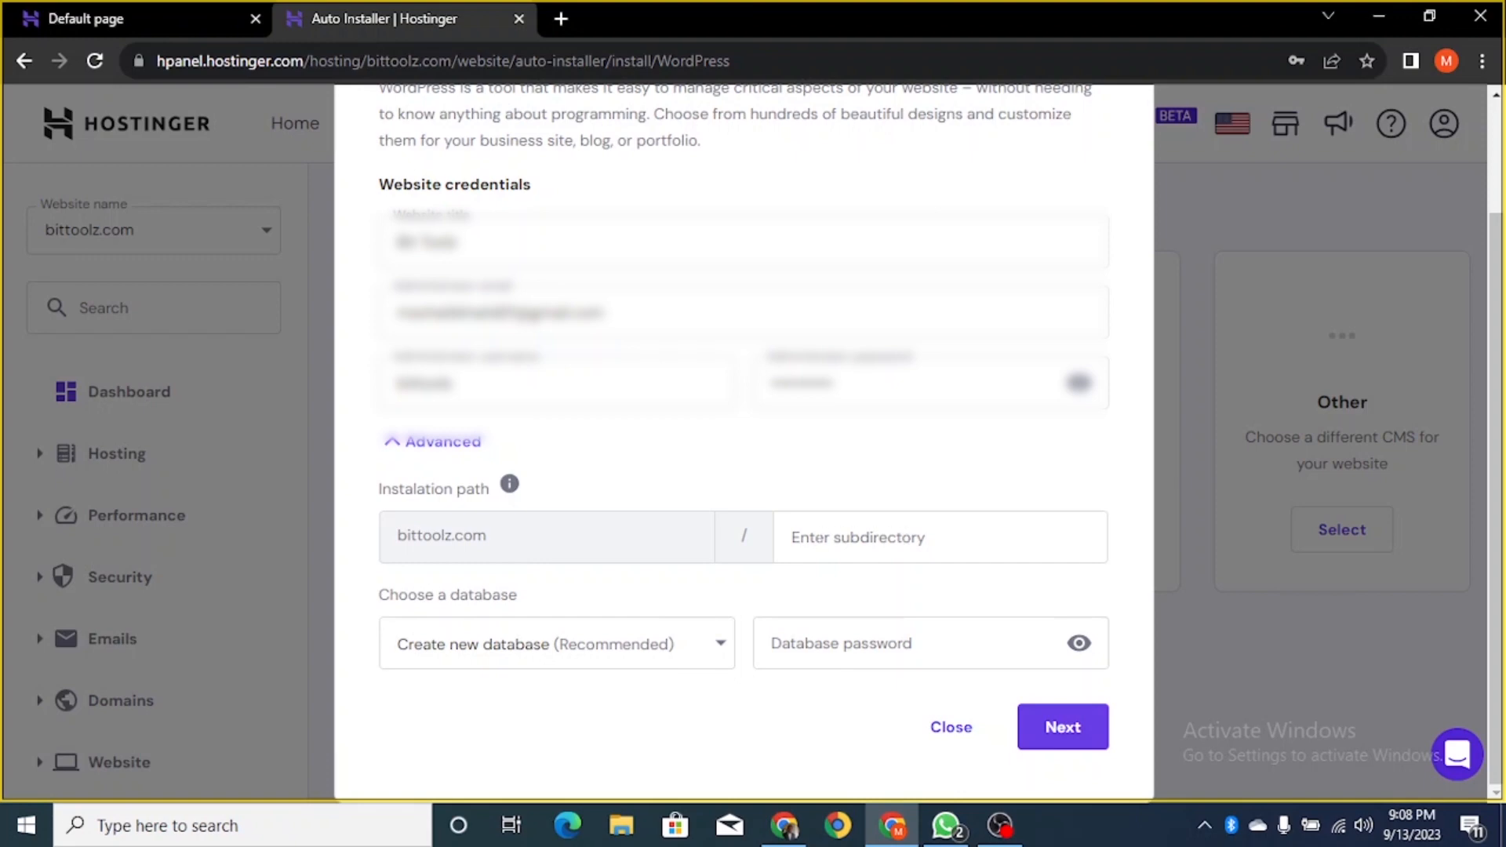
{"action": "left_click", "coordinate": [859, 537]}
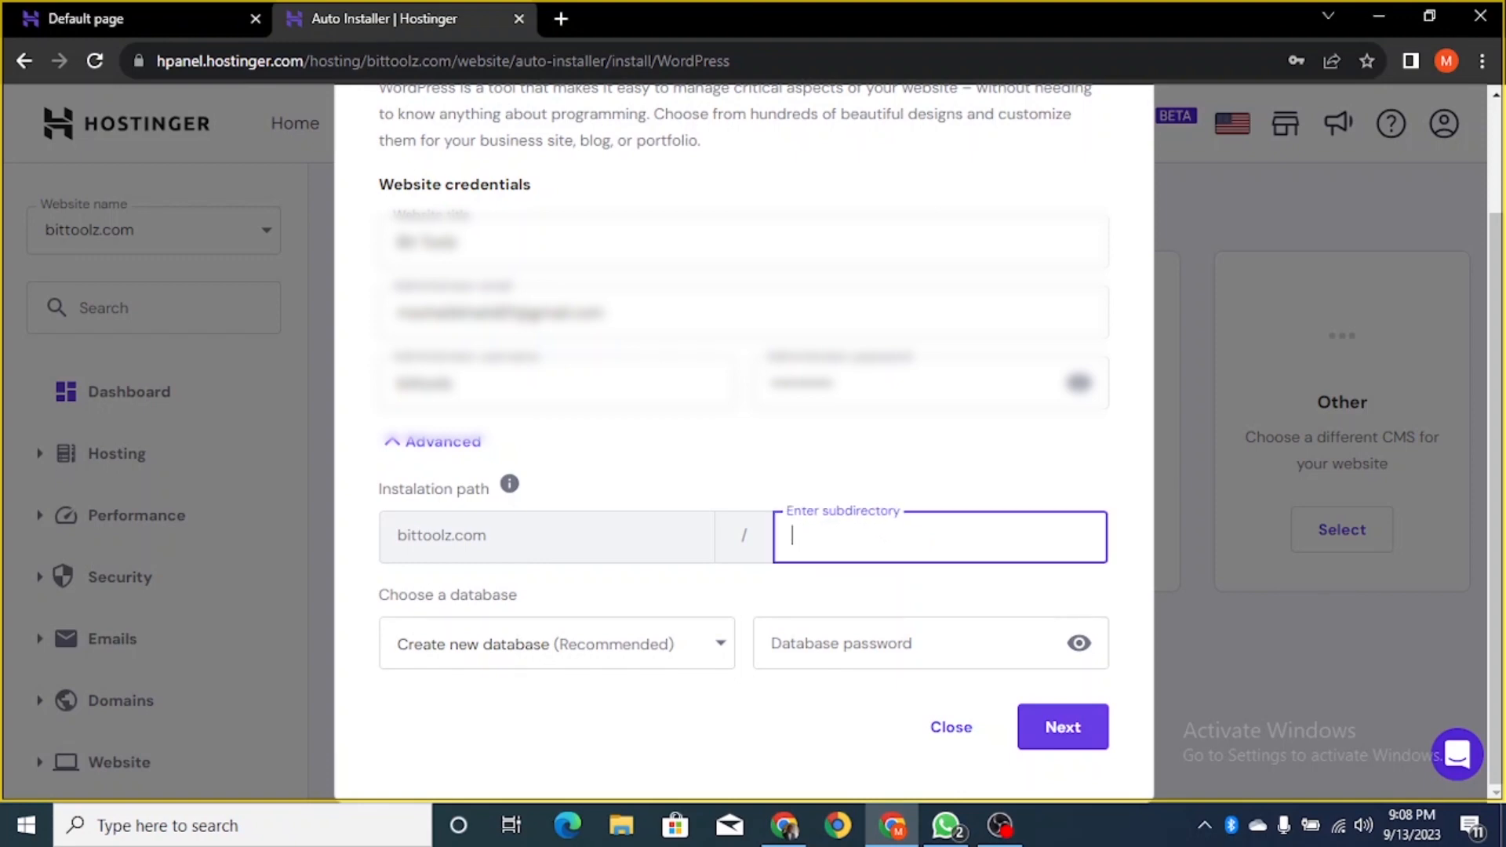
{"action": "left_click", "coordinate": [777, 481]}
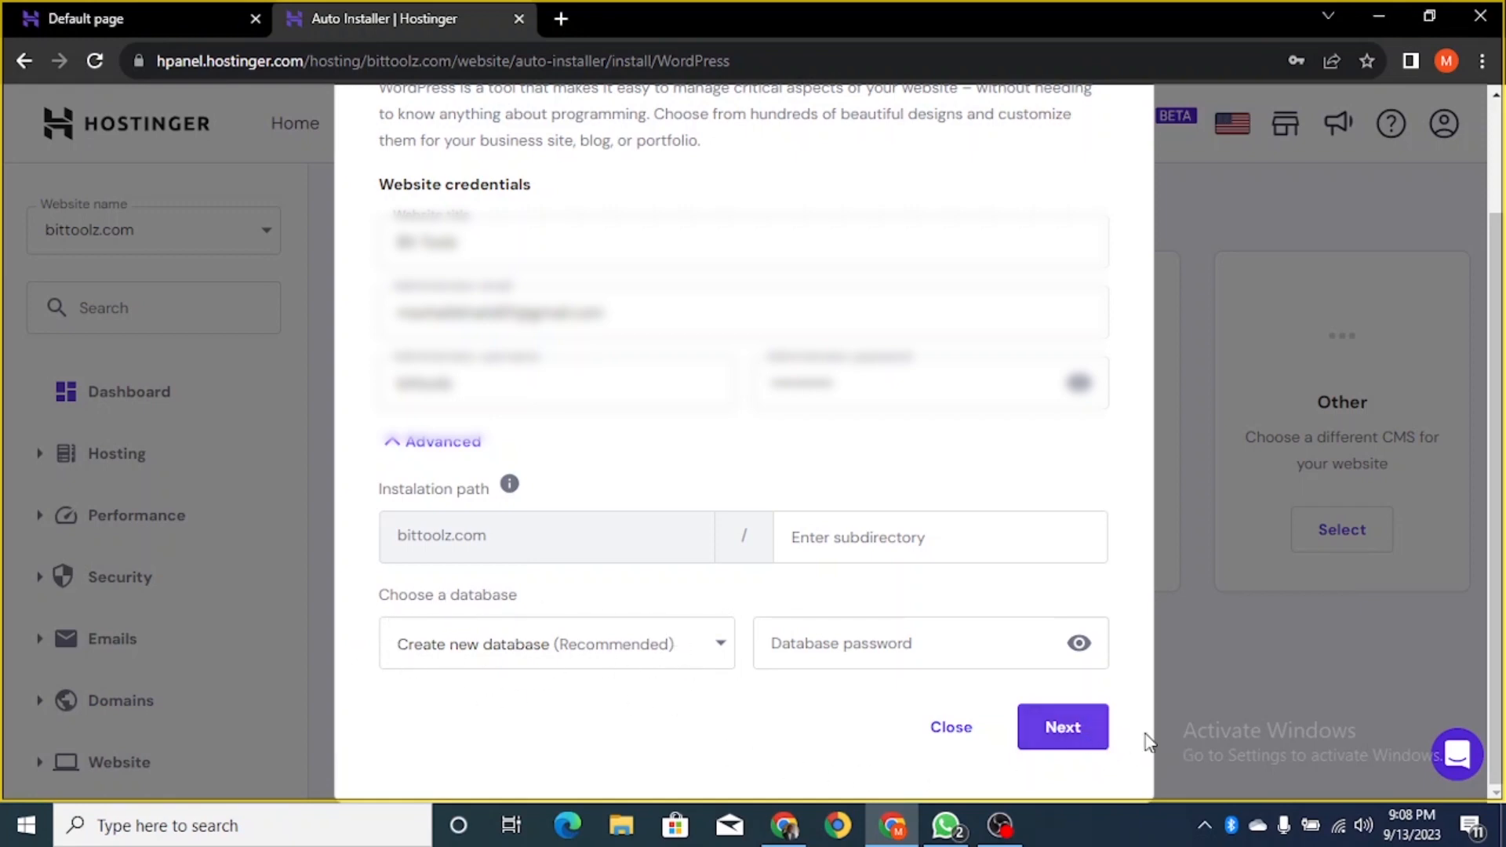
- Keep WordPress version 6.3.1 (Recommended) and start the installation on bittoolz.com
{"action": "left_click", "coordinate": [1062, 743]}
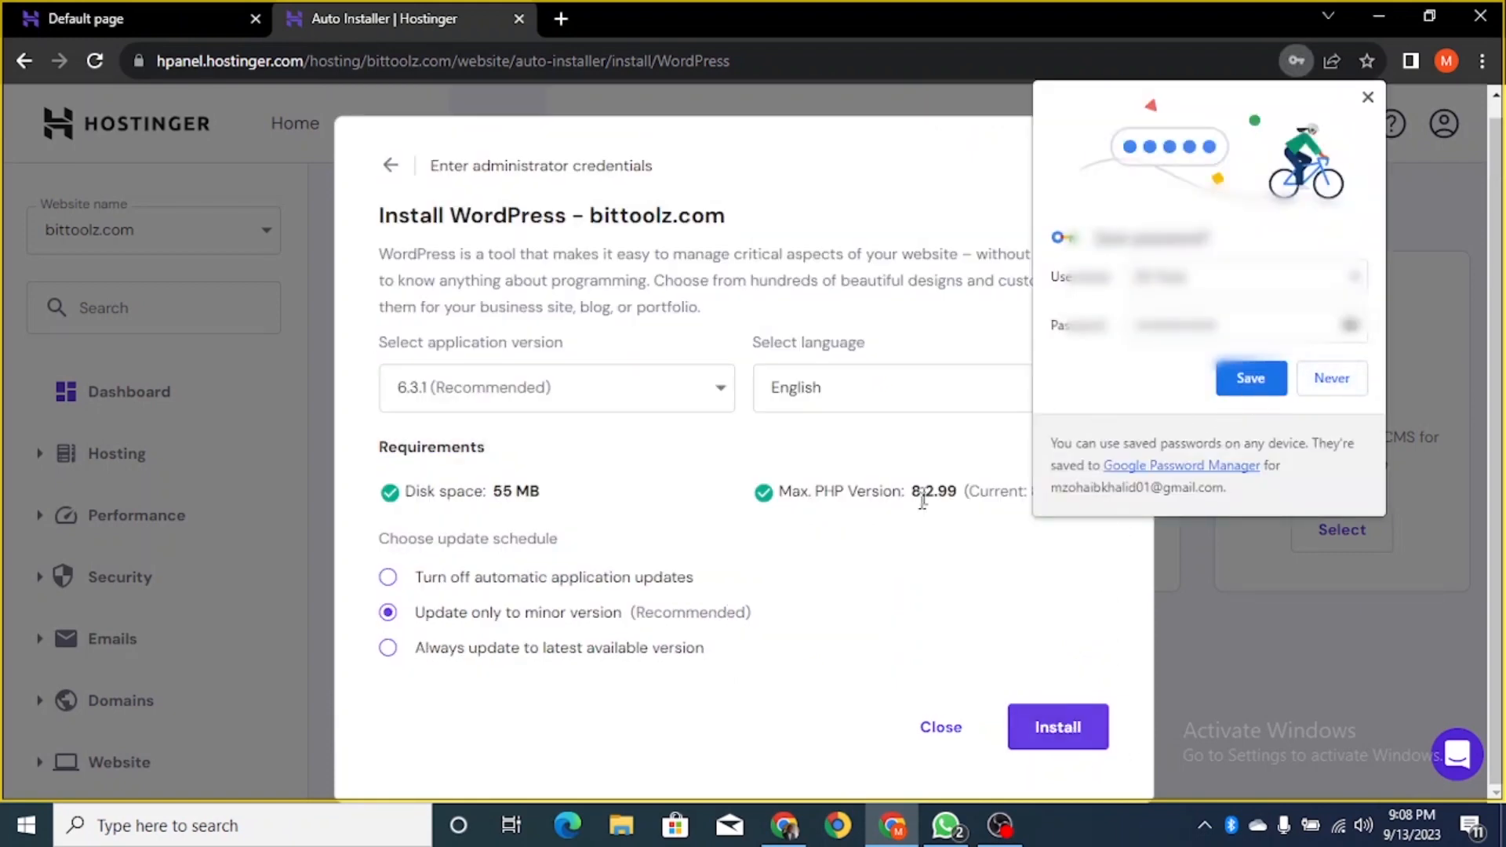
{"action": "left_click", "coordinate": [1368, 97]}
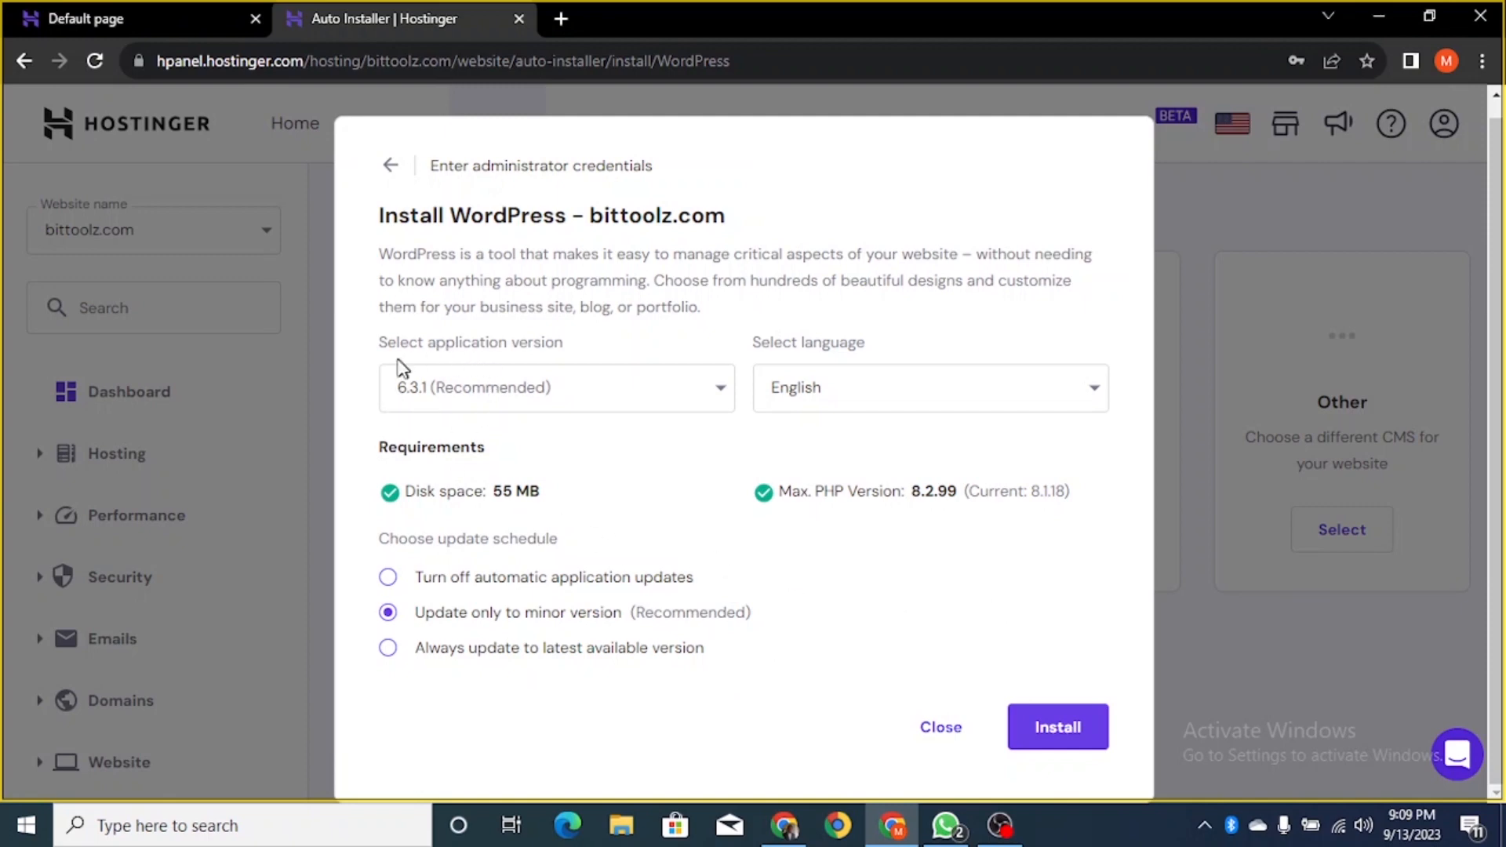
{"action": "left_click", "coordinate": [594, 386]}
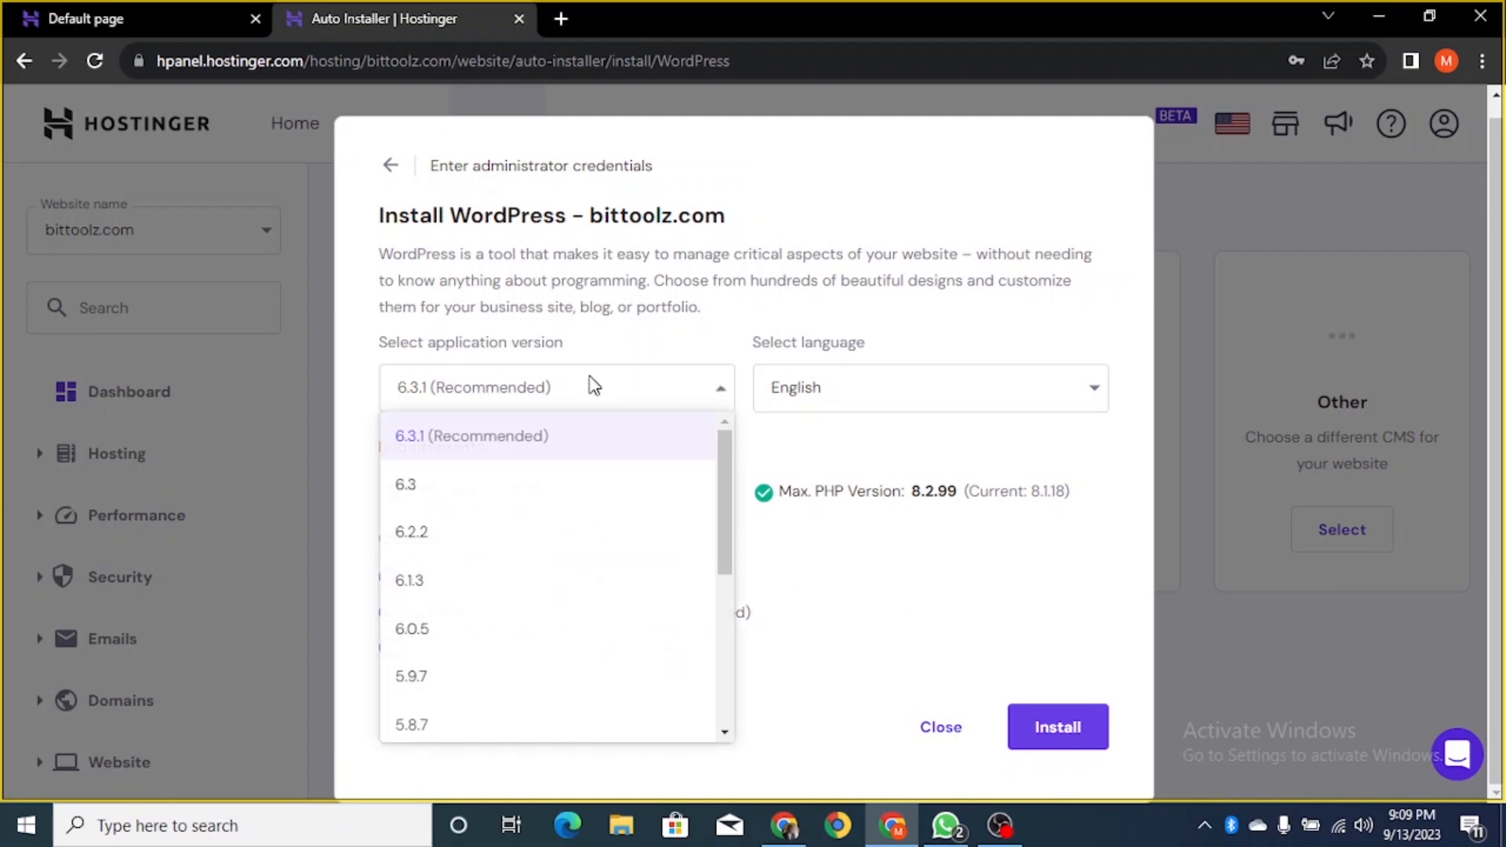
{"action": "left_click", "coordinate": [451, 445]}
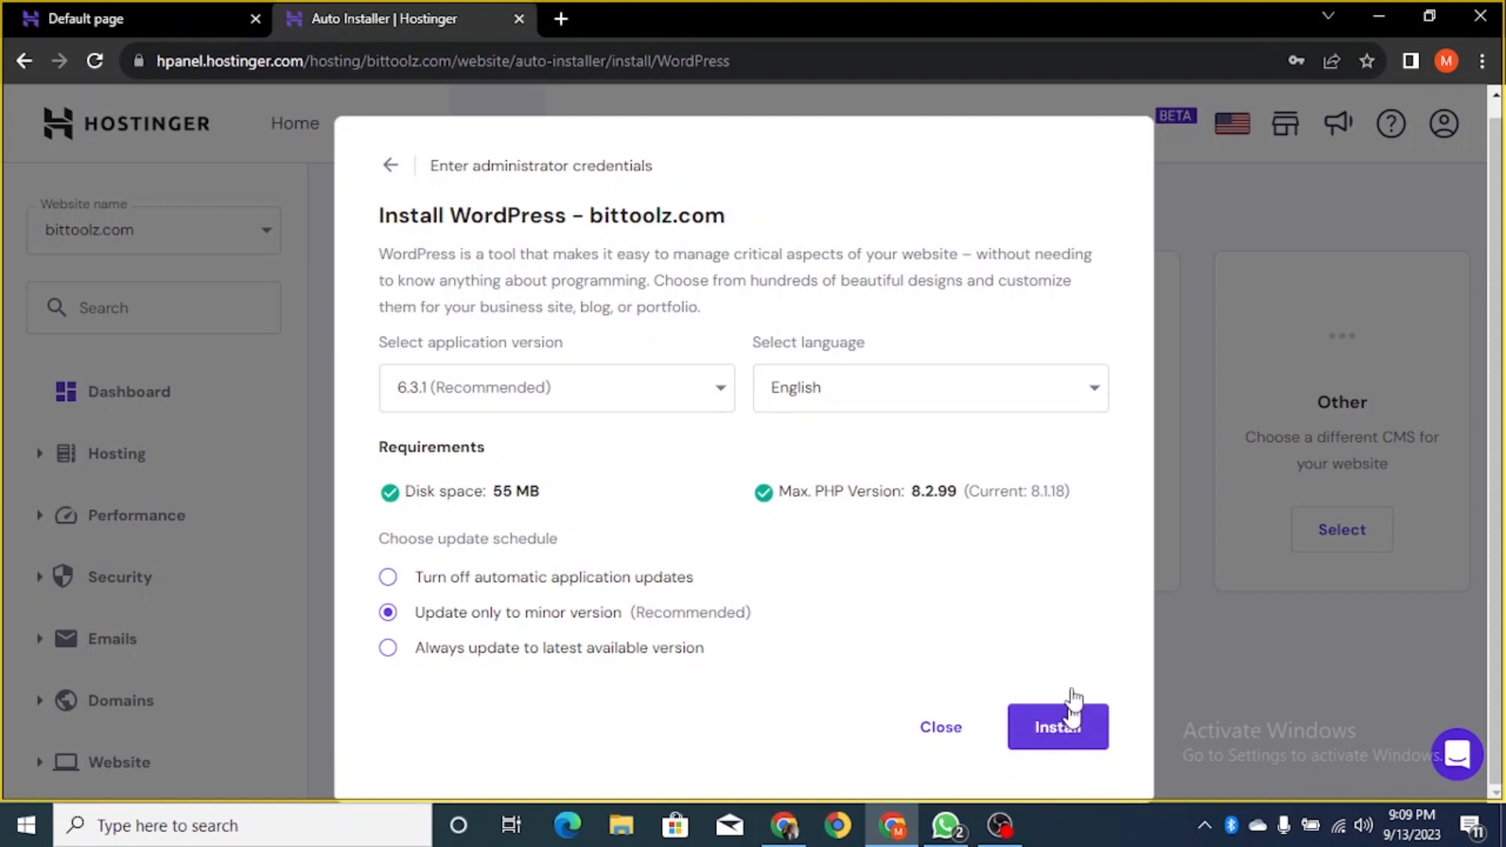
{"action": "left_click", "coordinate": [1043, 737]}
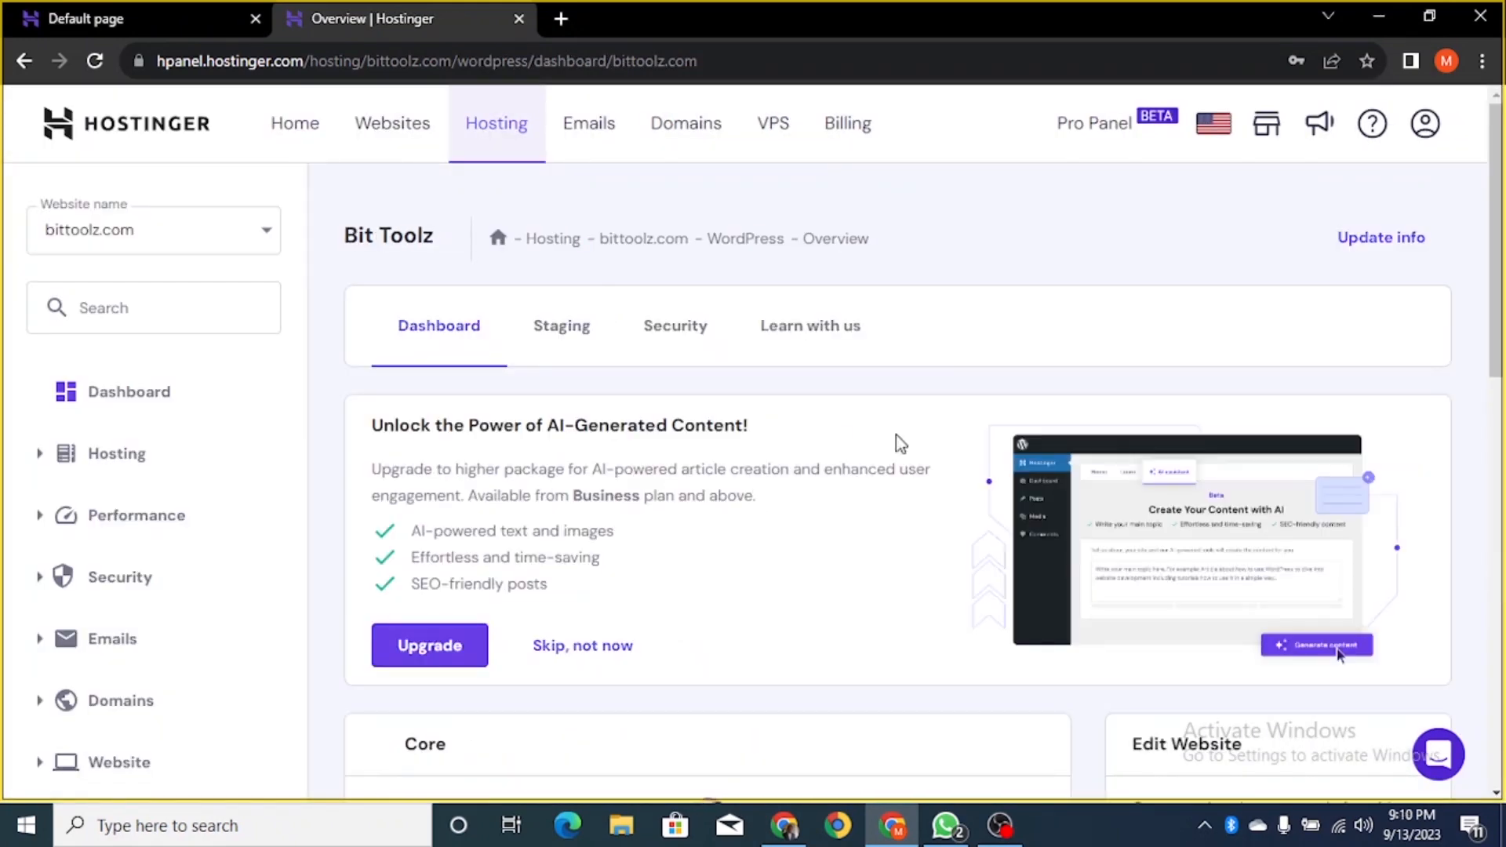
- Scroll through the Bit Toolz overview to check SSL and Force HTTPS status
{"action": "scroll", "coordinate": [893, 406], "scroll_direction": "down", "scroll_amount": 8}
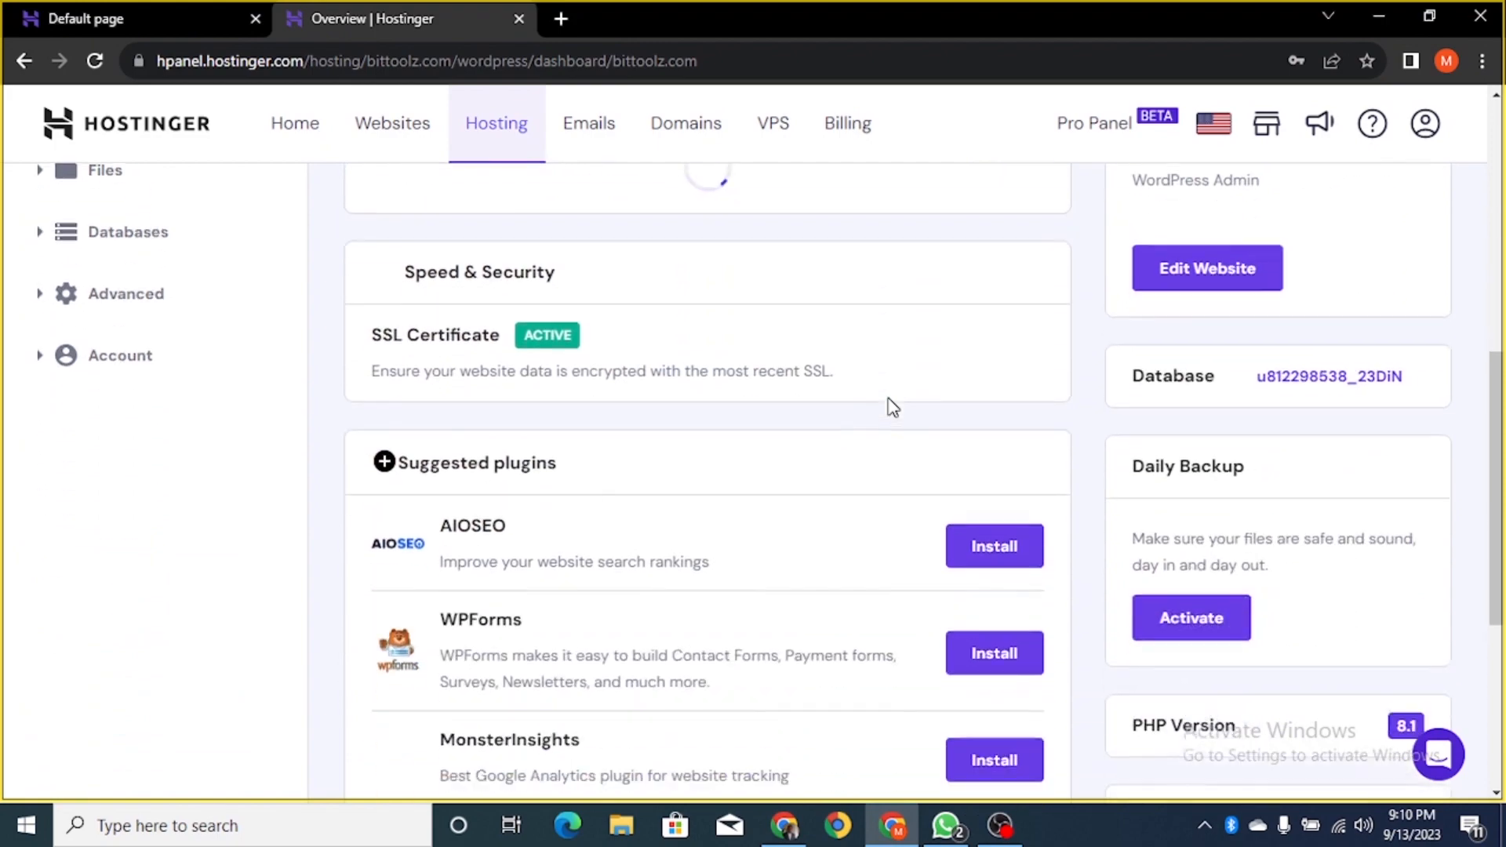
{"action": "scroll", "coordinate": [894, 416], "scroll_direction": "up", "scroll_amount": 10}
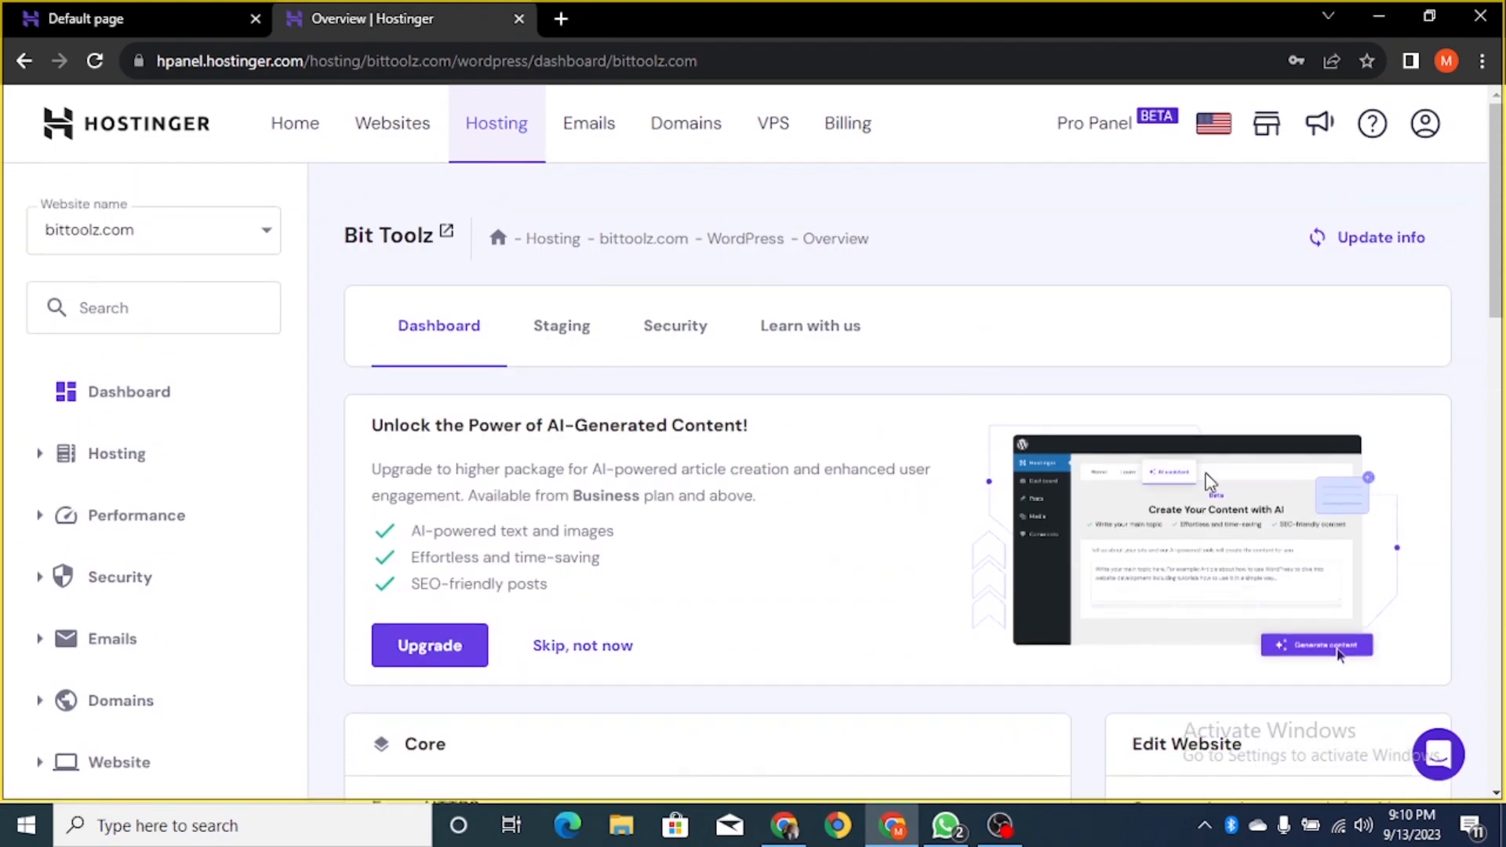
{"action": "scroll", "coordinate": [747, 468], "scroll_direction": "down", "scroll_amount": 5}
{"action": "scroll", "coordinate": [747, 467], "scroll_direction": "up", "scroll_amount": 6}
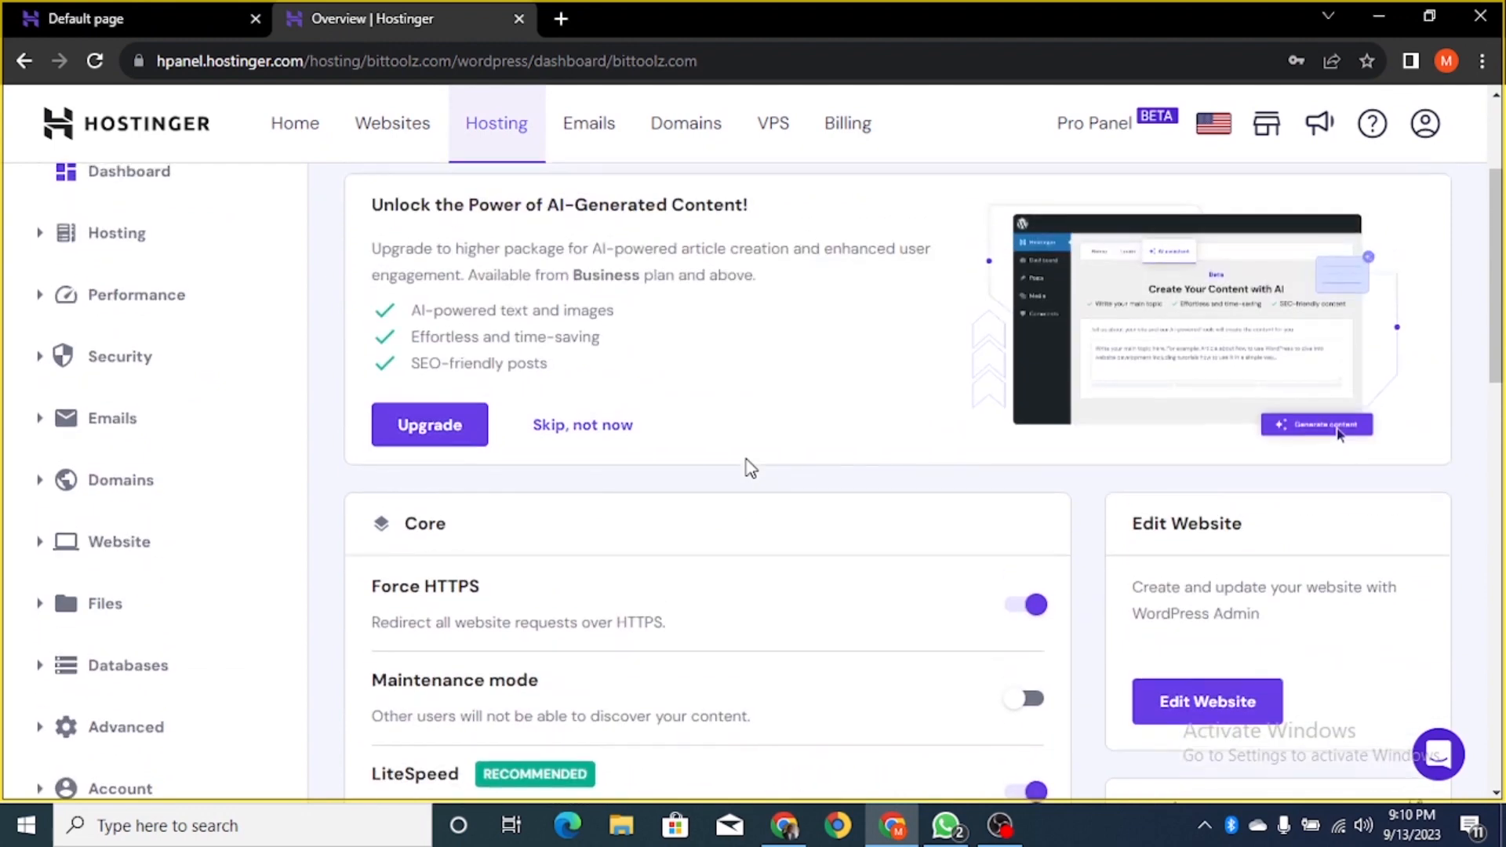
- Load bittoolz.com/wp-admin in a new browser tab and focus the username field
{"action": "left_click", "coordinate": [561, 18]}
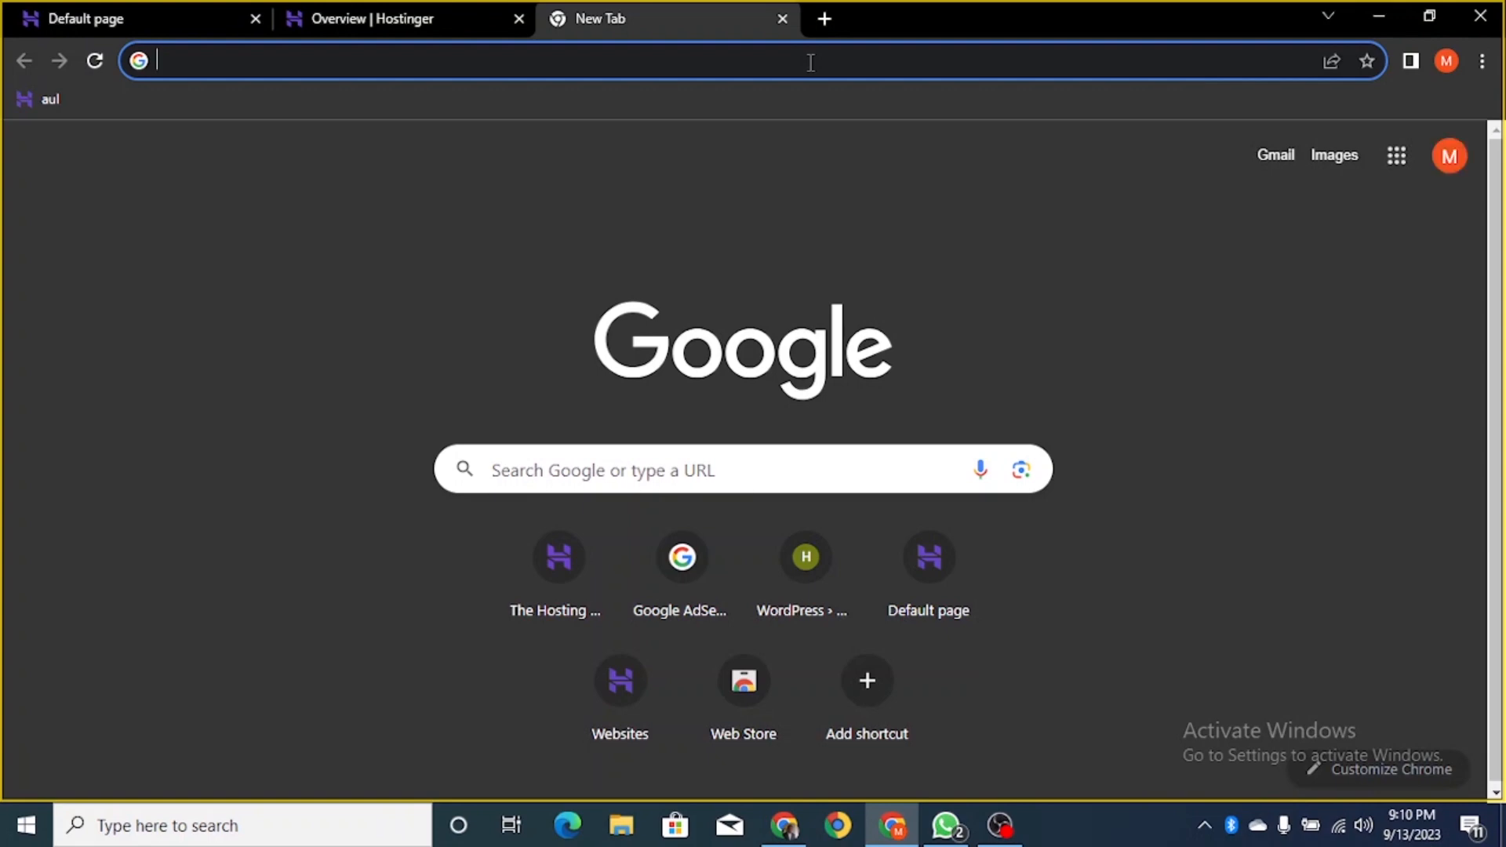
{"action": "type", "text": "bit"}
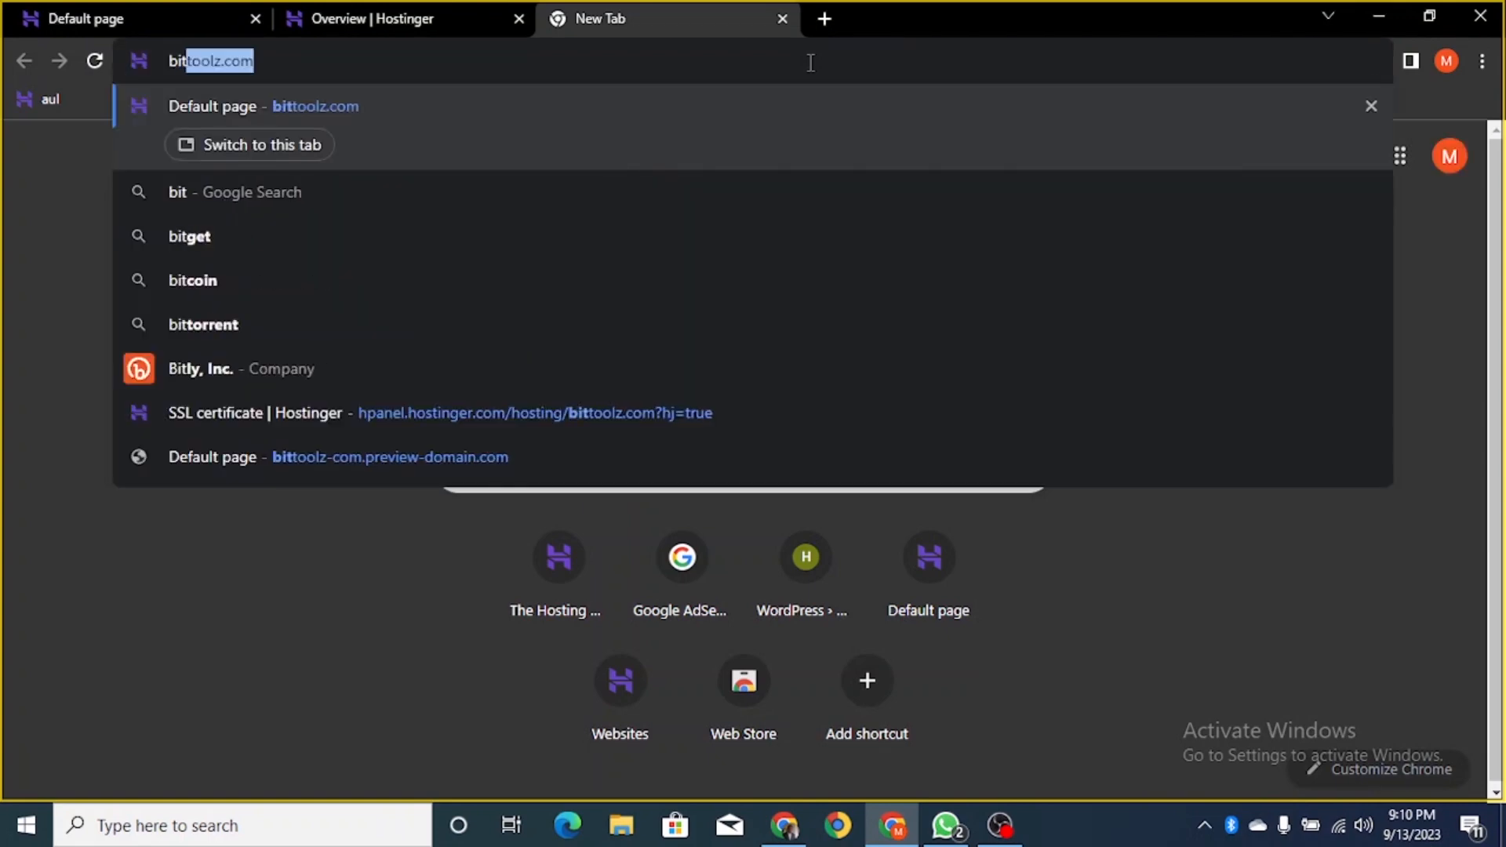
{"action": "key", "text": "End"}
{"action": "type", "text": "/"}
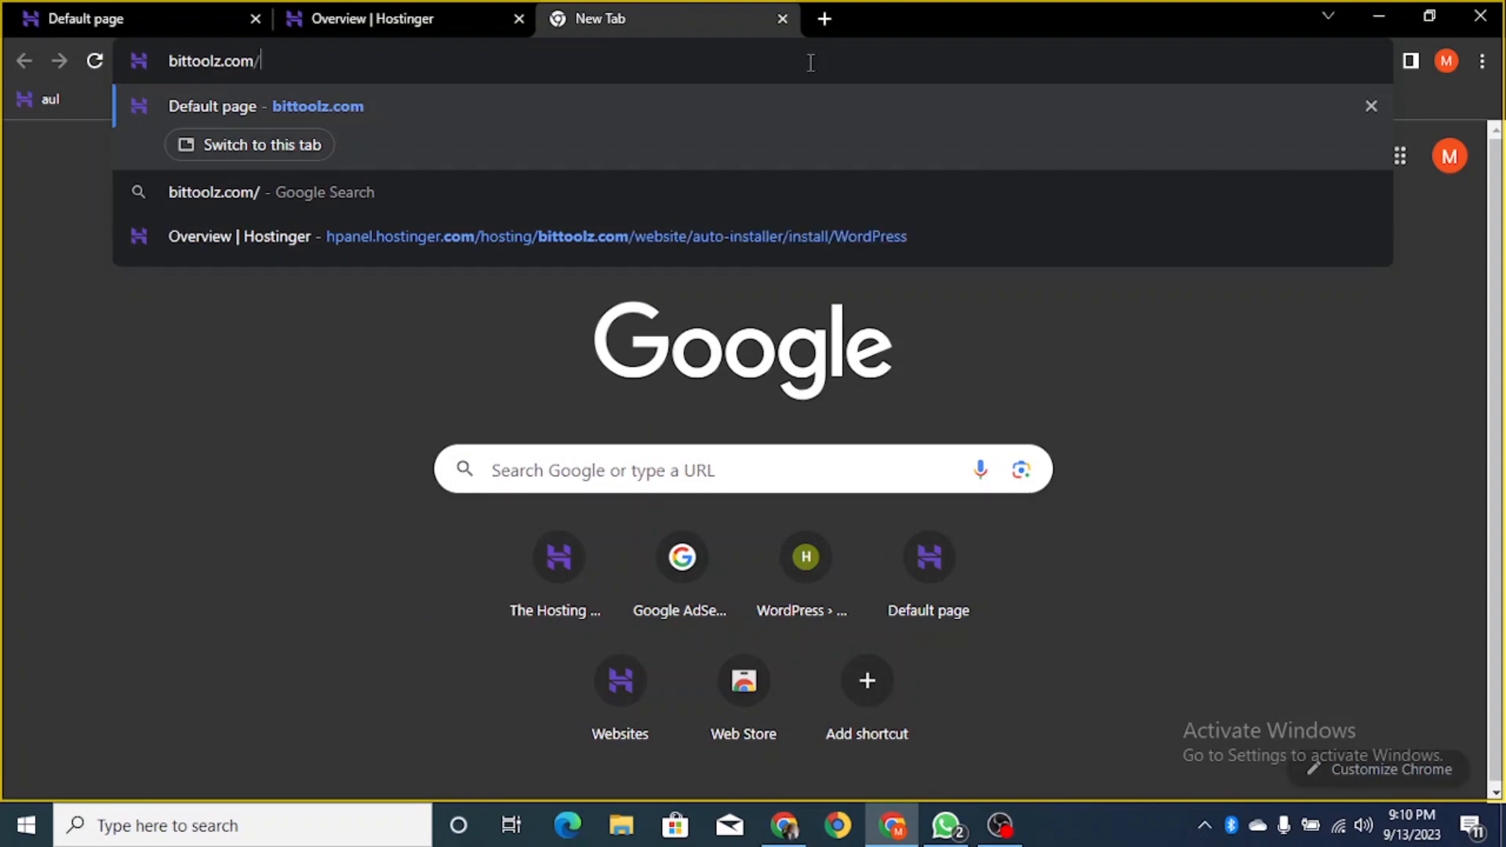
{"action": "type", "text": "wp-"}
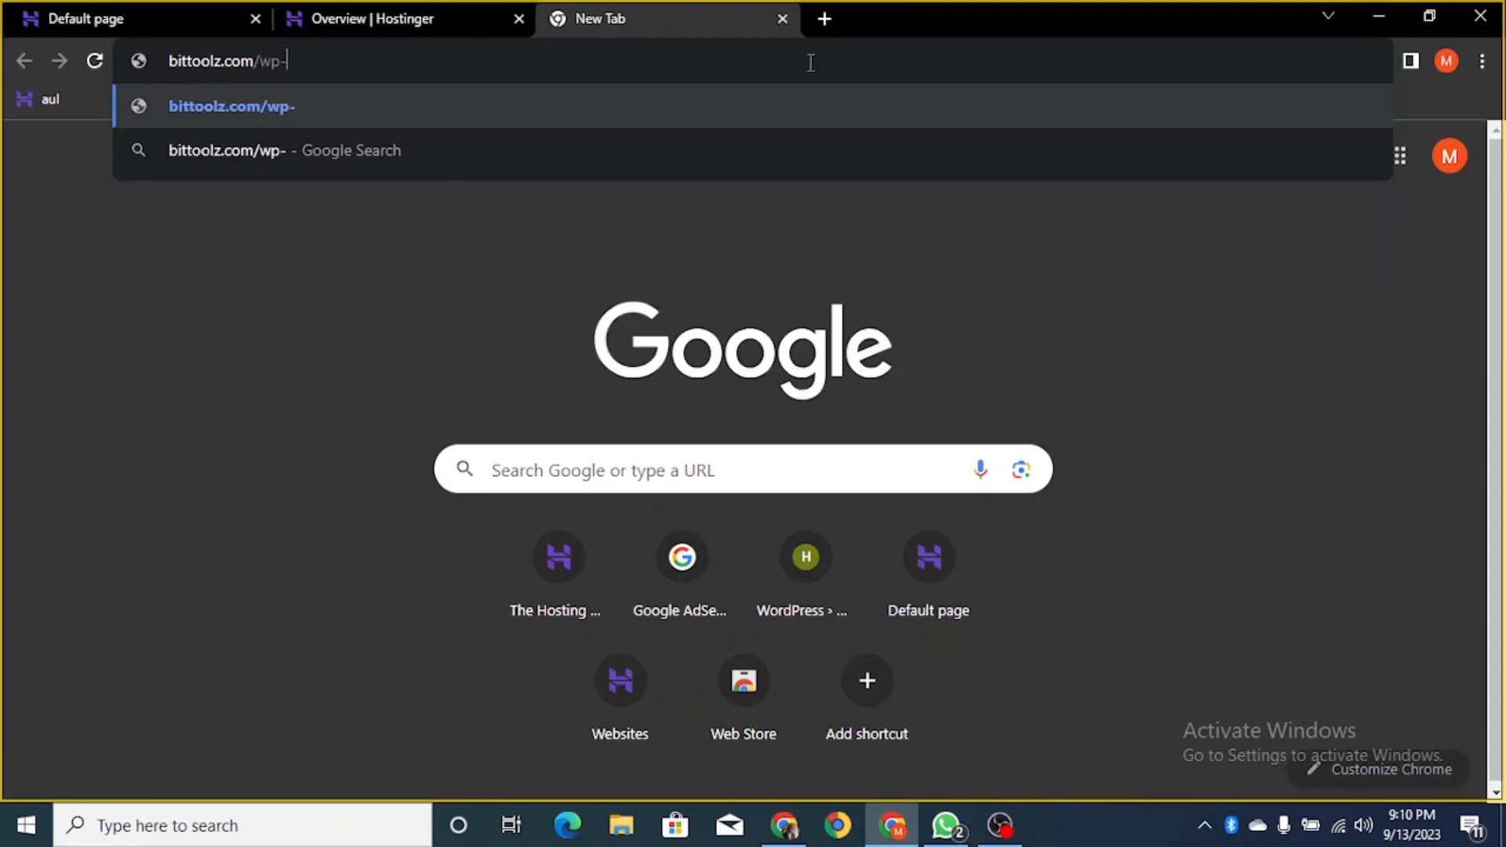
{"action": "type", "text": "admin"}
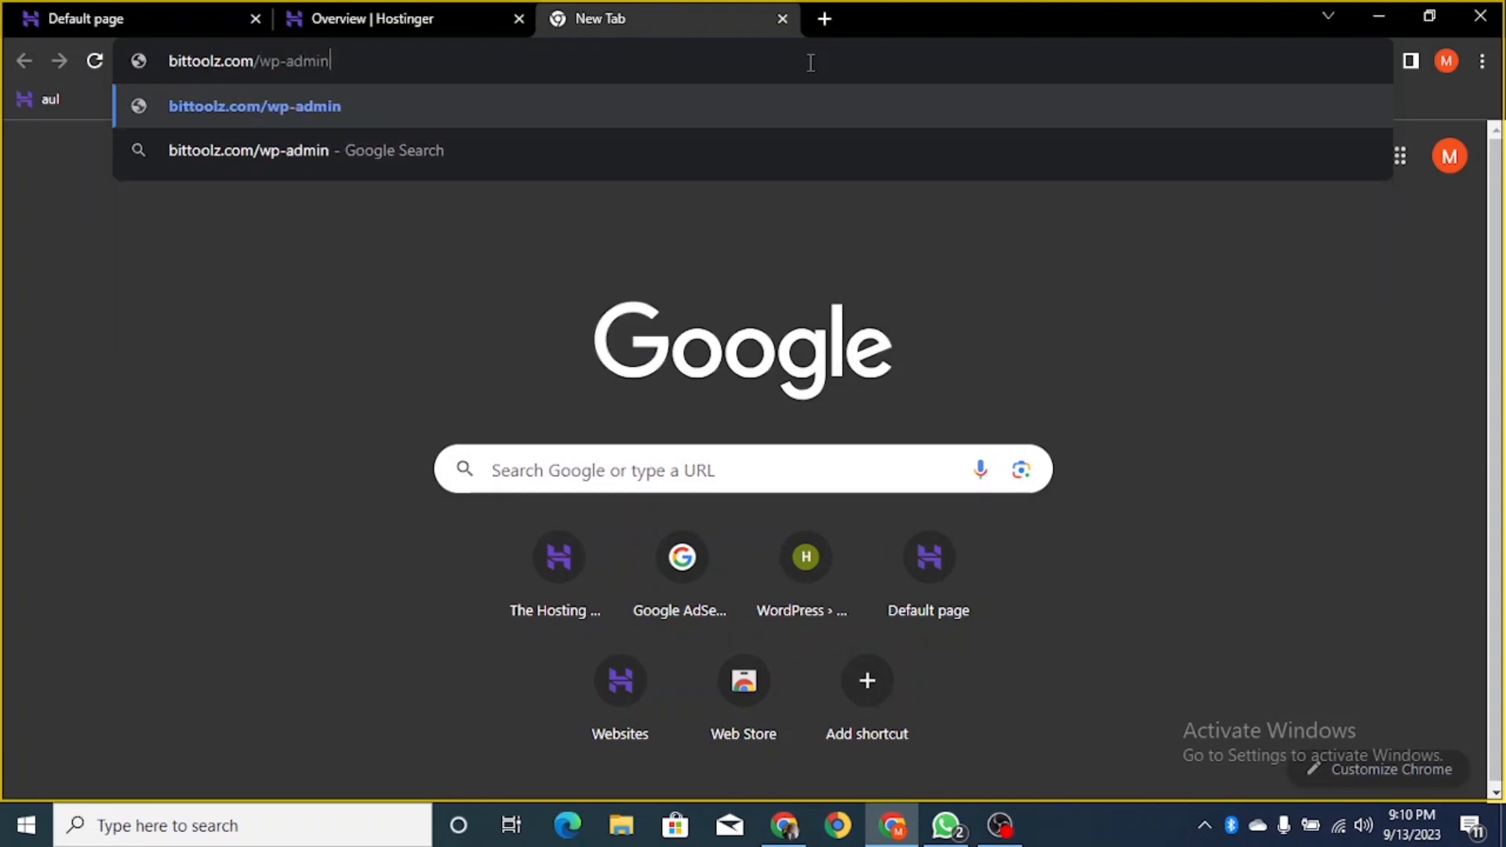
{"action": "key", "text": "Return"}
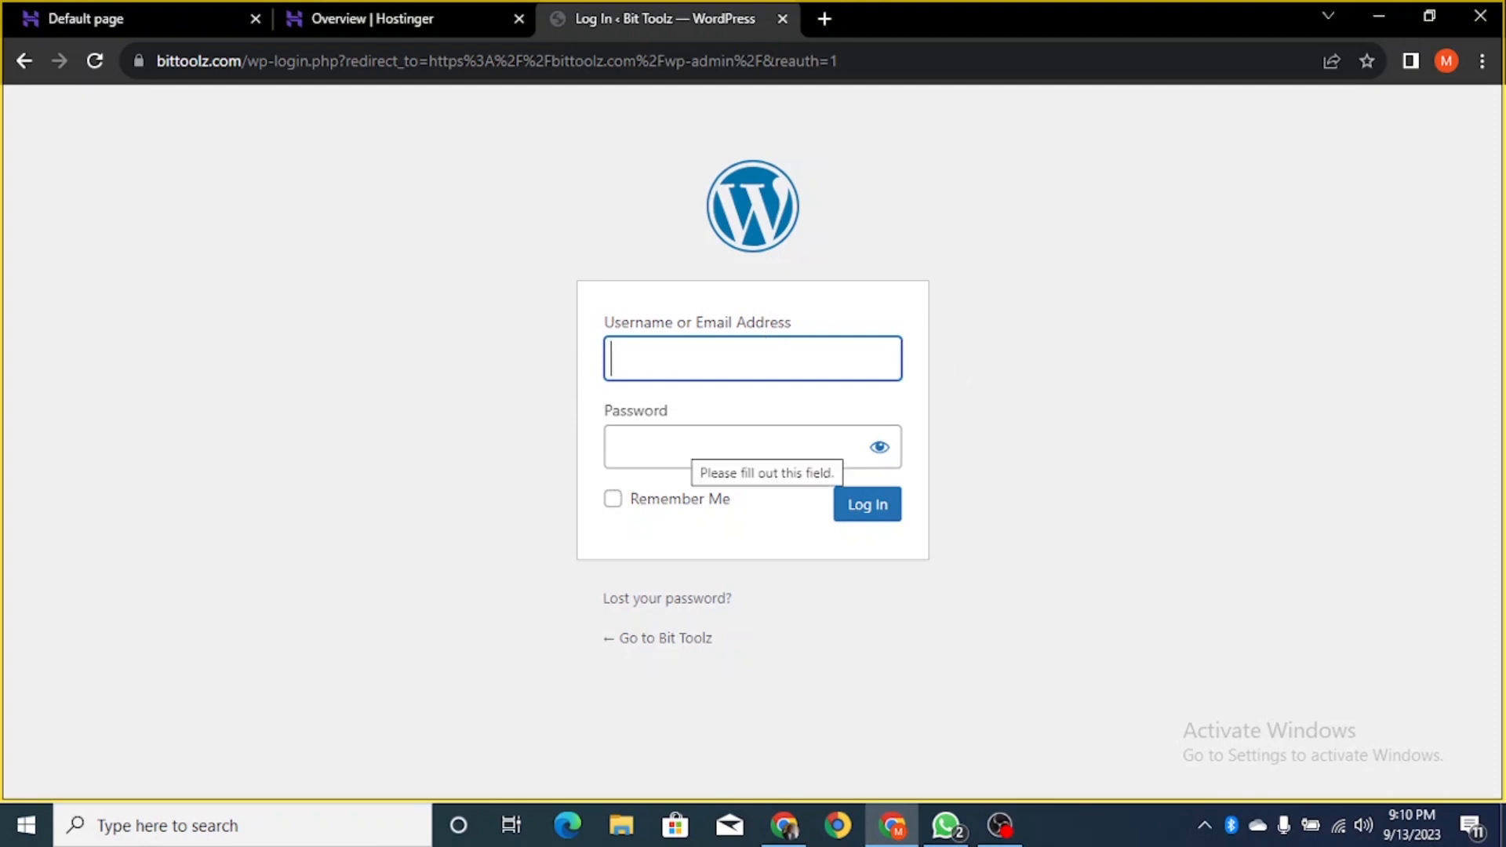
{"action": "left_click", "coordinate": [688, 371]}
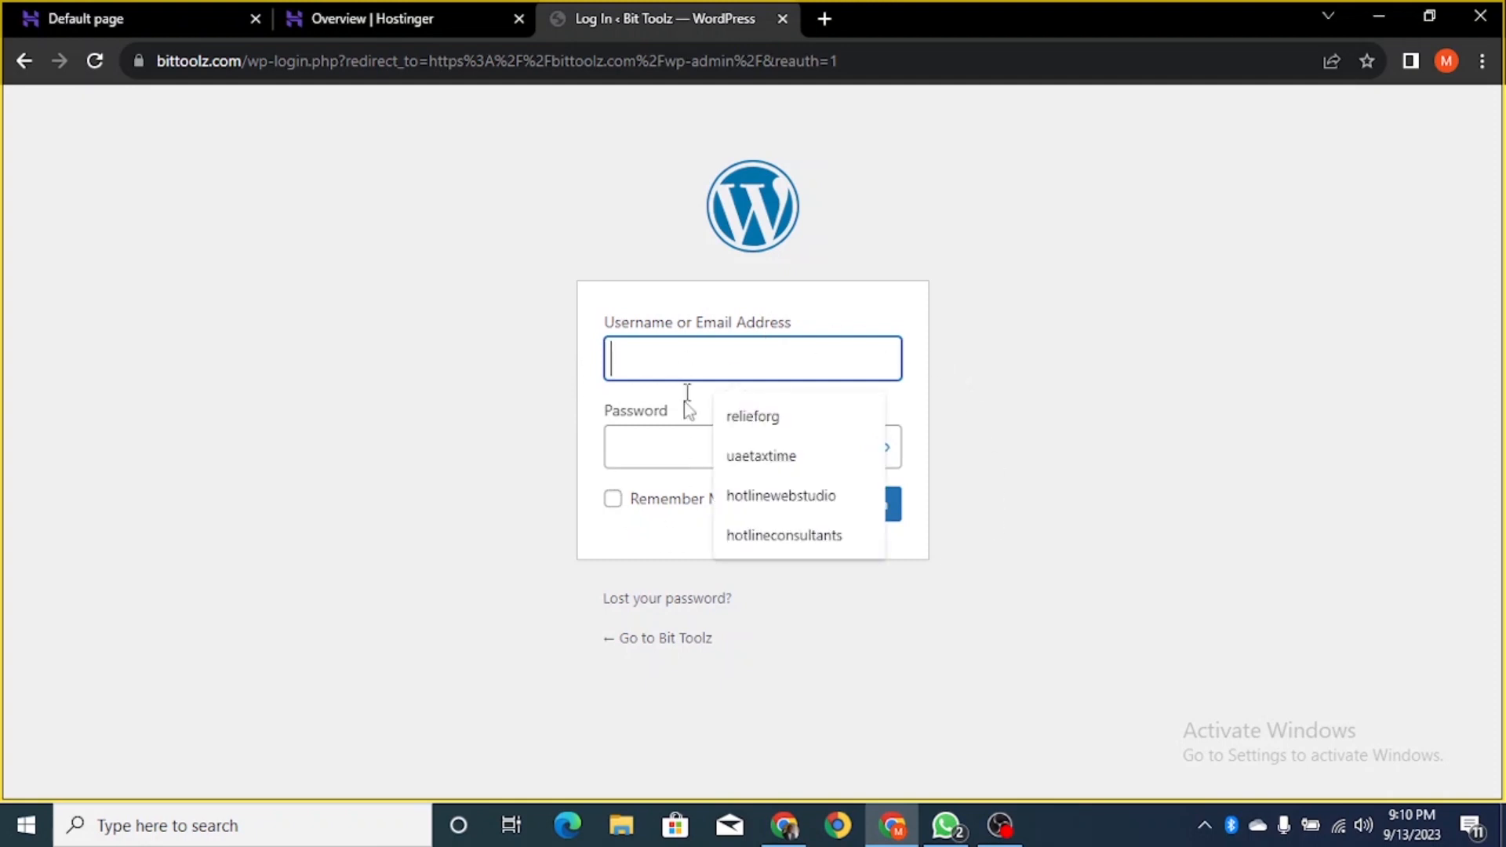
{"action": "left_click", "coordinate": [528, 359]}
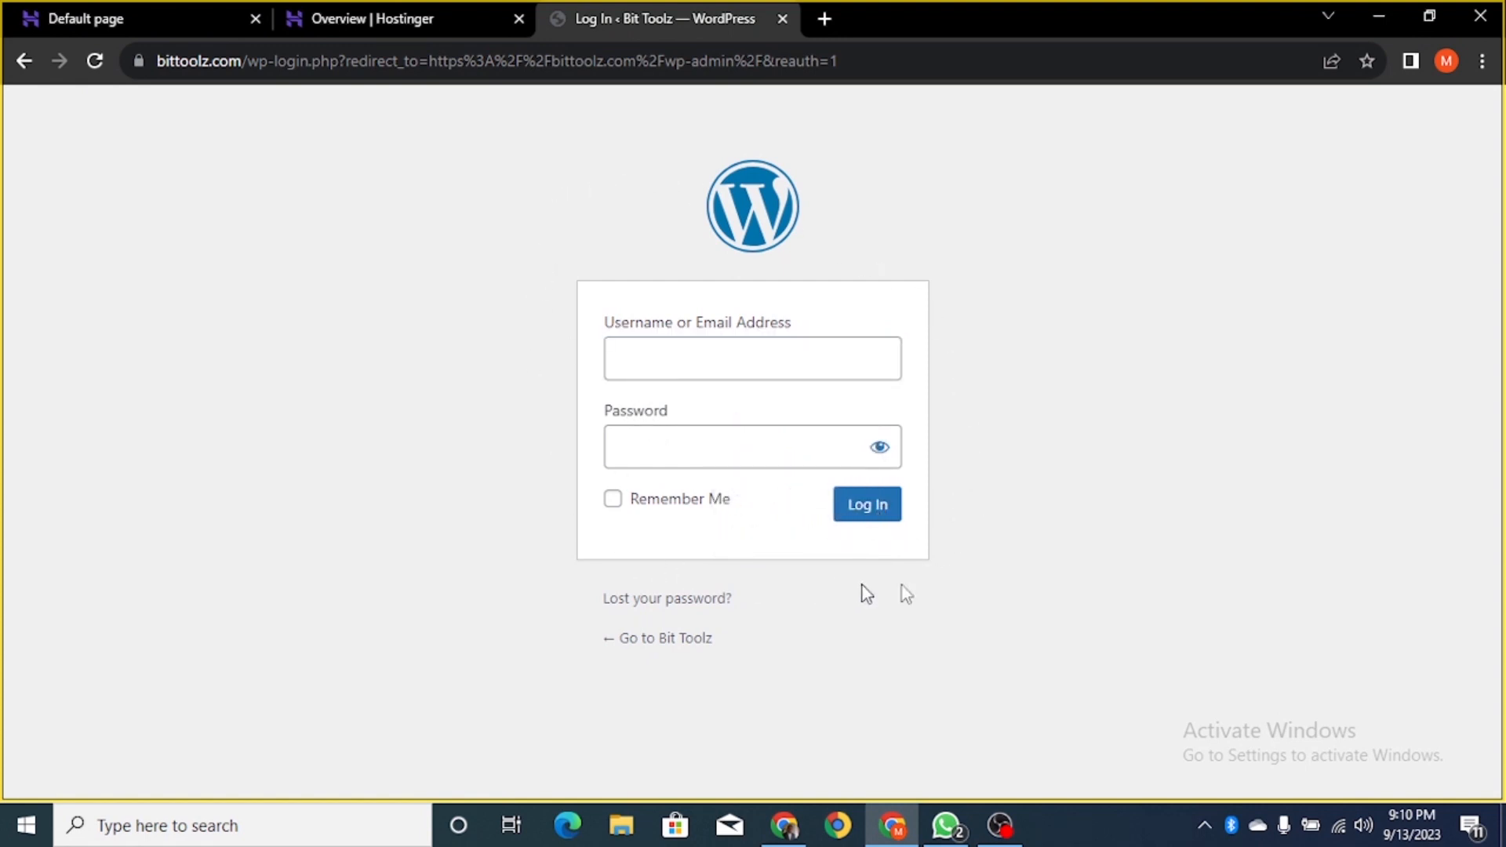
- Return to the bittoolz.com overview and launch Edit Website to reach WordPress admin
{"action": "left_click", "coordinate": [345, 19]}
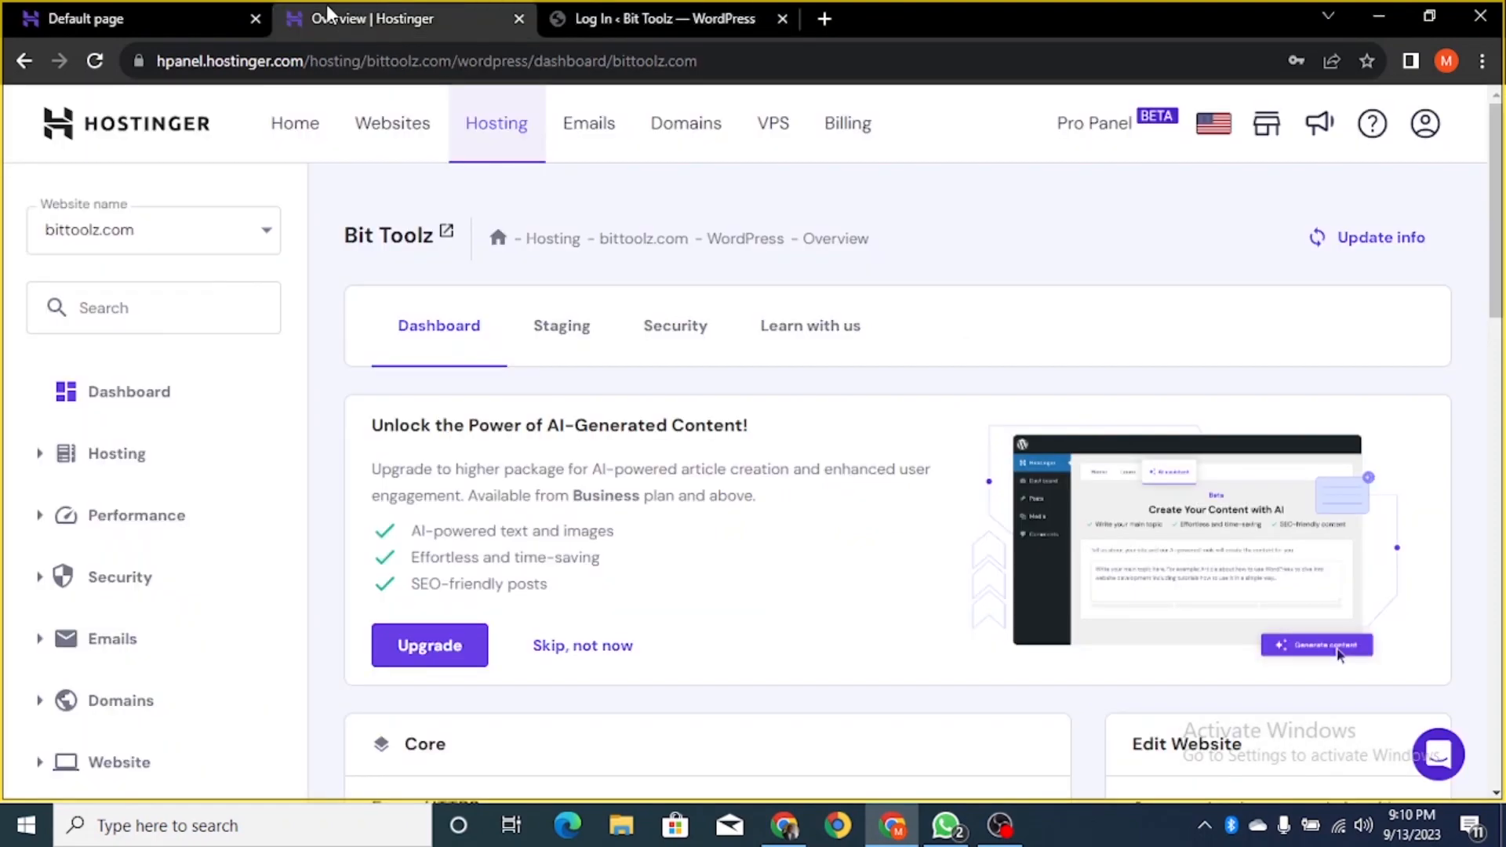
{"action": "scroll", "coordinate": [1357, 299], "scroll_direction": "down", "scroll_amount": 4}
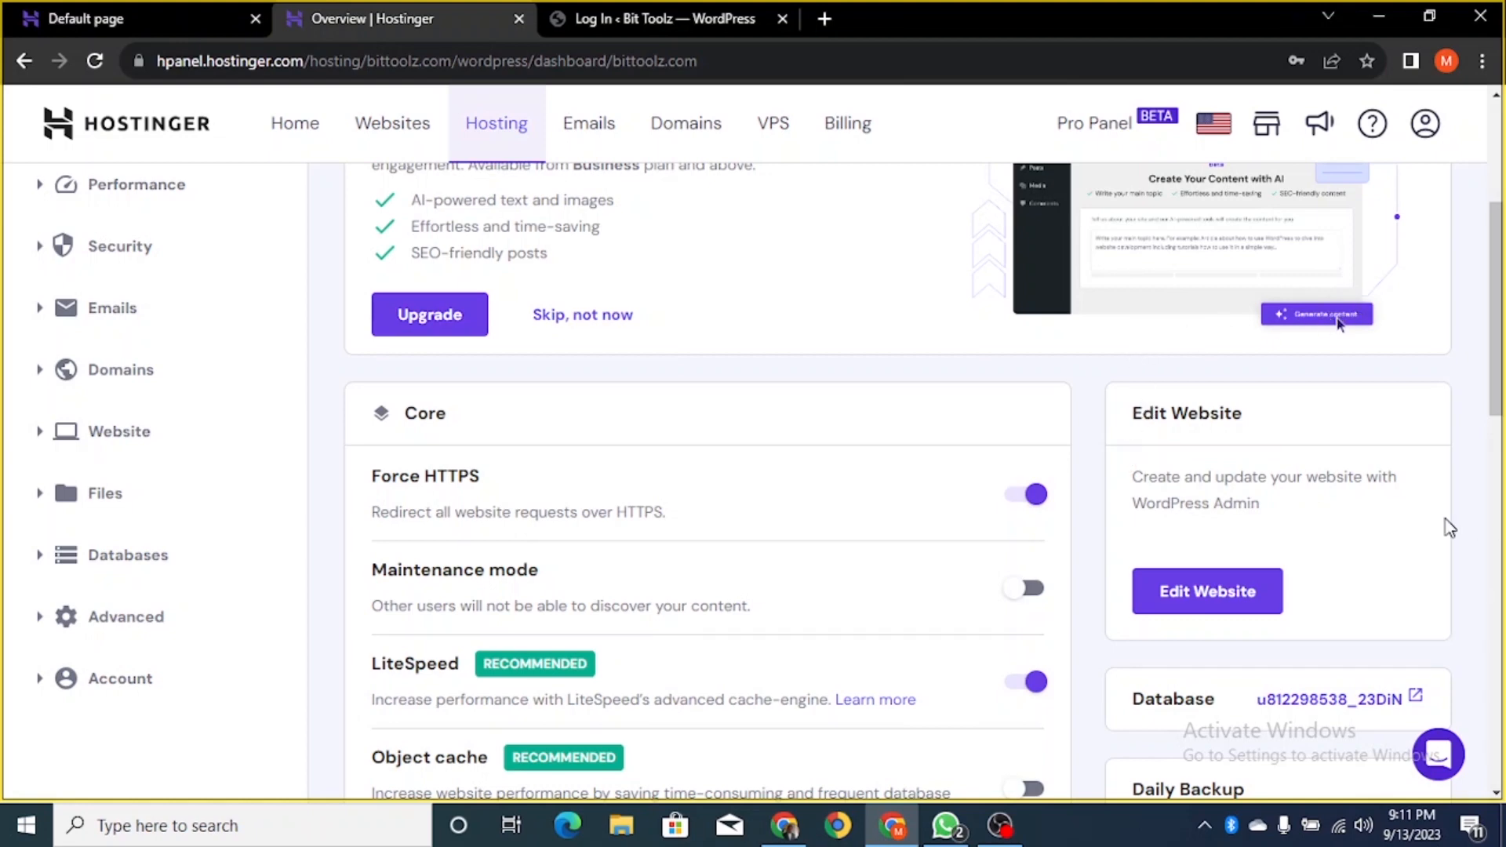
{"action": "scroll", "coordinate": [1450, 527], "scroll_direction": "down", "scroll_amount": 1}
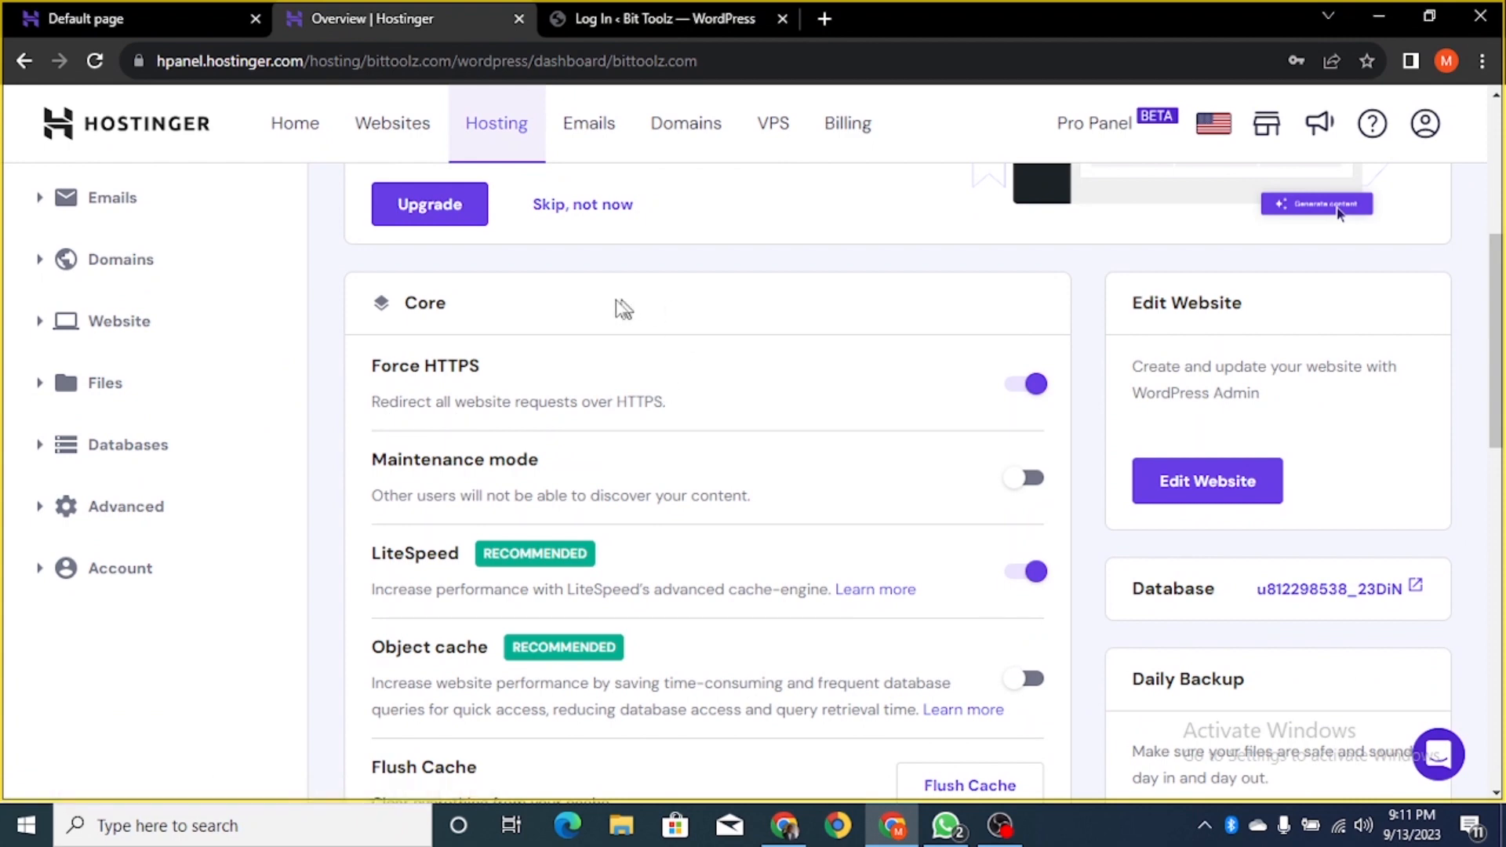
{"action": "scroll", "coordinate": [623, 309], "scroll_direction": "up", "scroll_amount": 3}
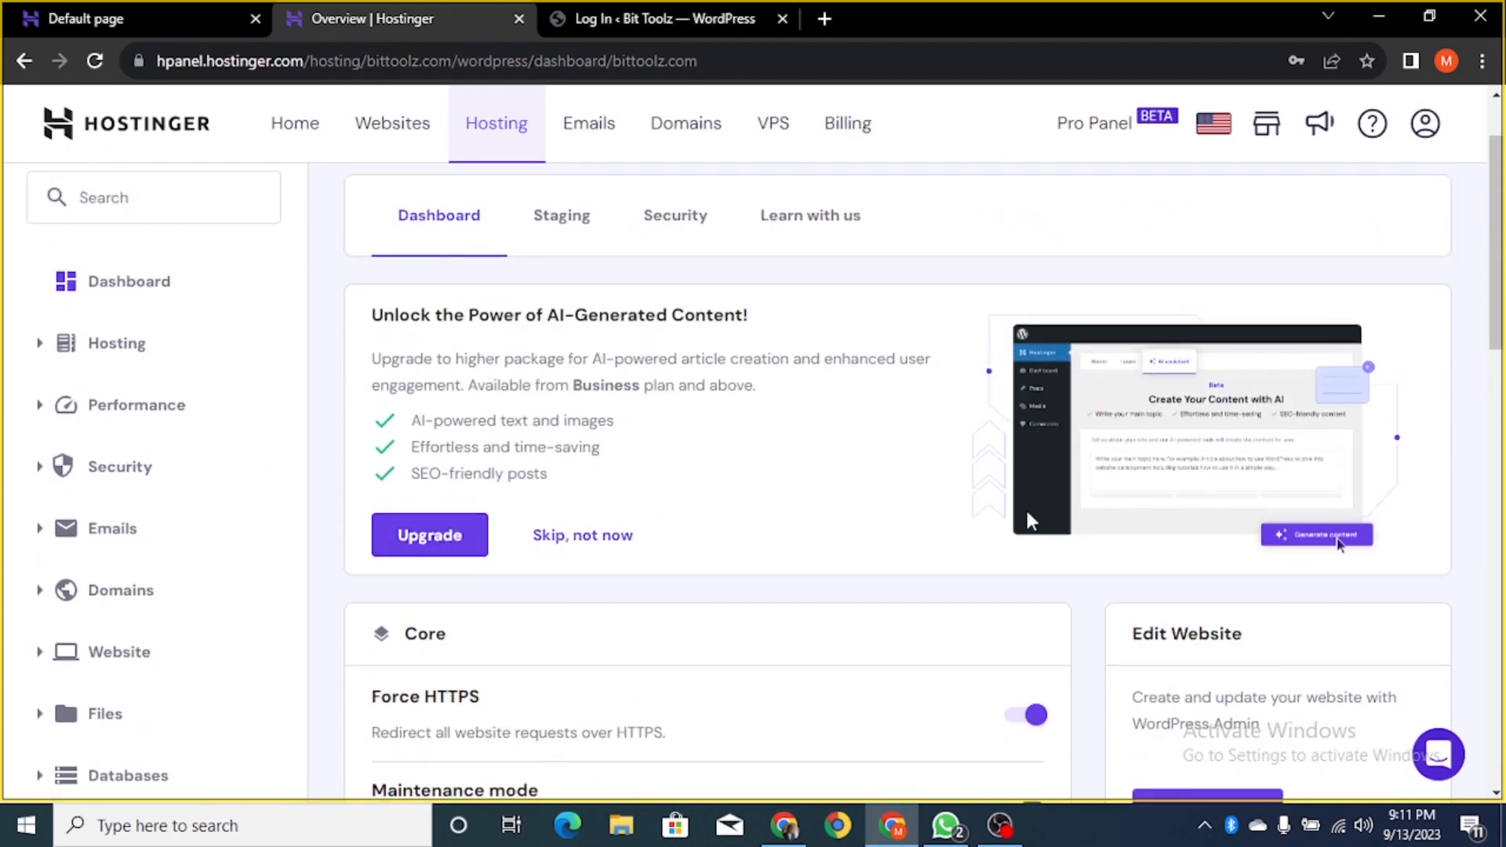
{"action": "scroll", "coordinate": [834, 447], "scroll_direction": "down", "scroll_amount": 3}
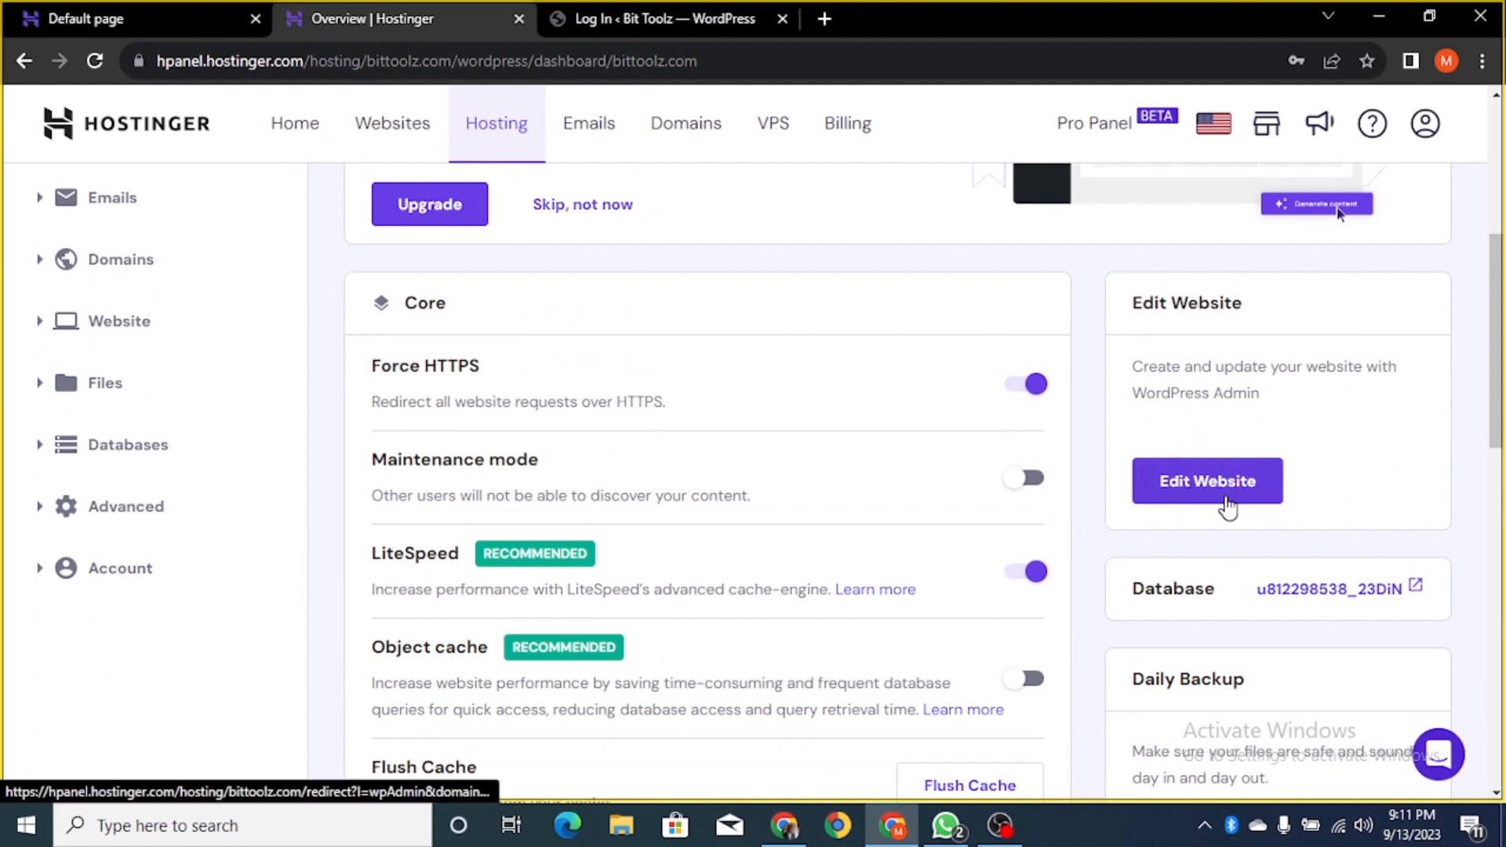
{"action": "left_click", "coordinate": [1224, 502]}
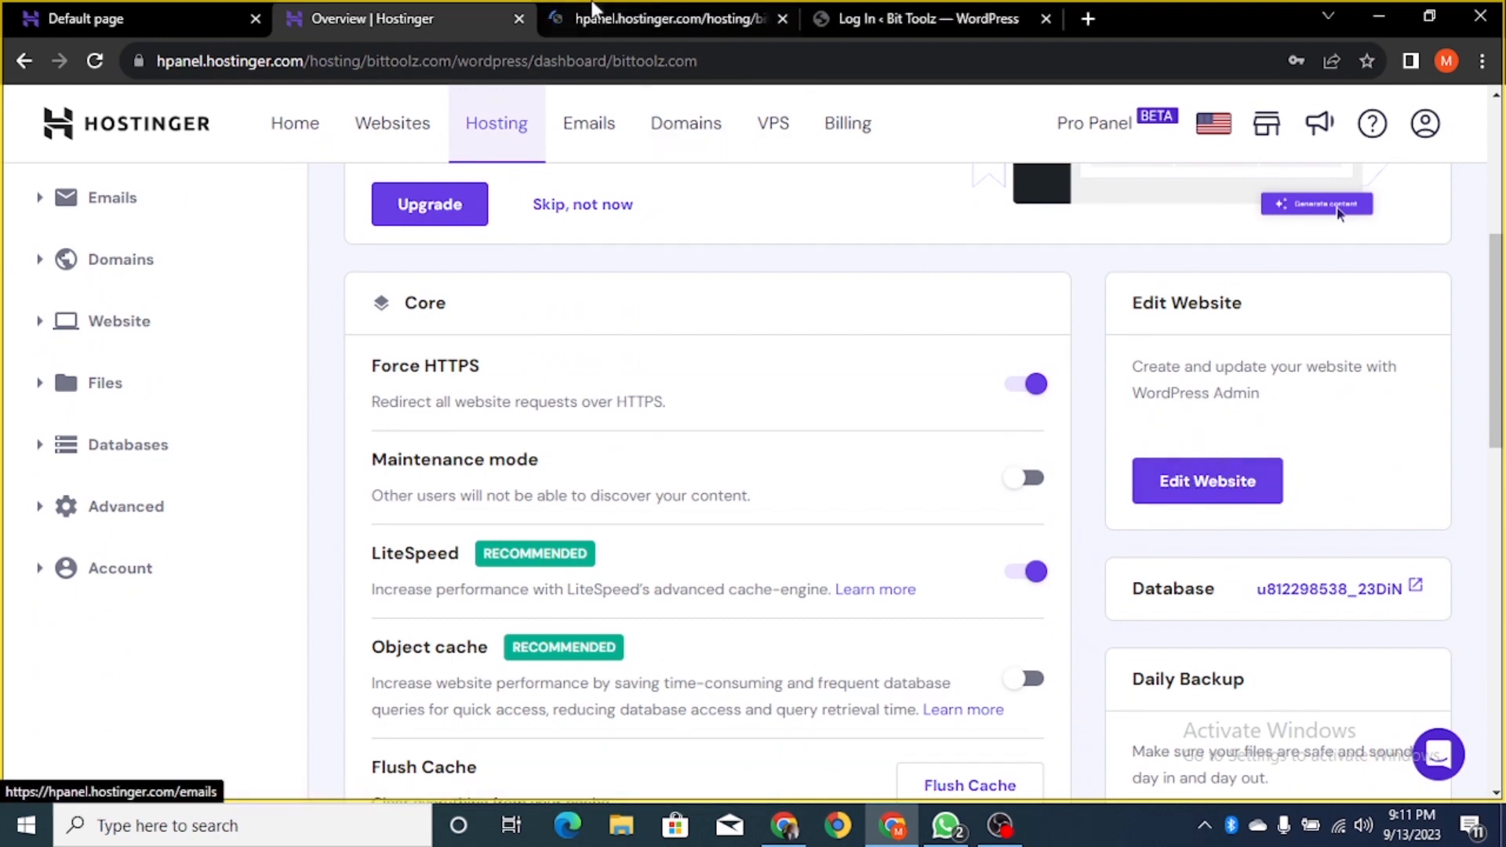
- Switch to the new admin tab and scroll the 'Website is published' Get started page
{"action": "left_click", "coordinate": [596, 12]}
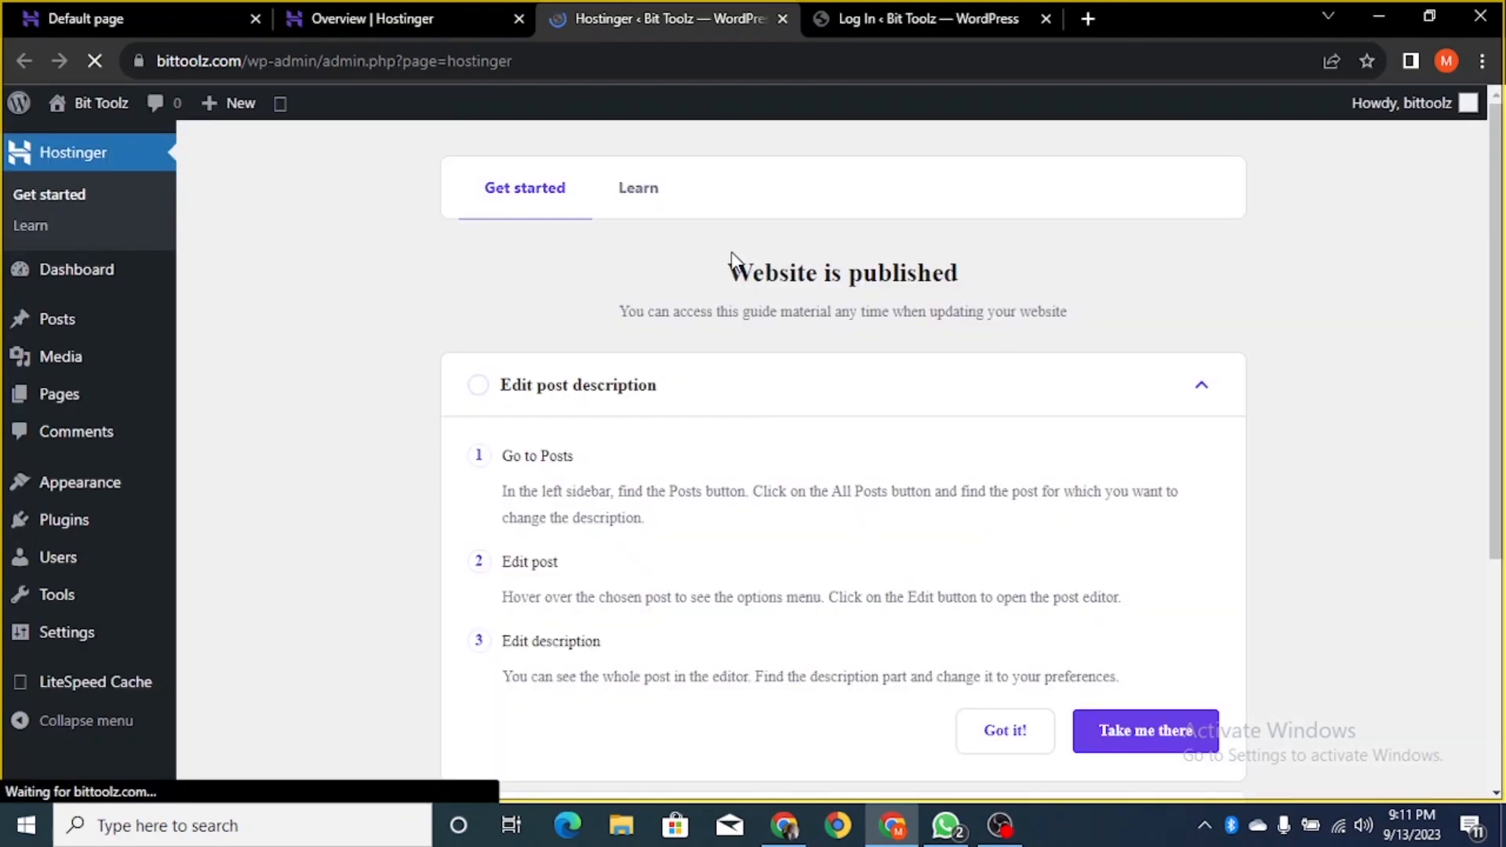
{"action": "scroll", "coordinate": [431, 296], "scroll_direction": "down", "scroll_amount": 5}
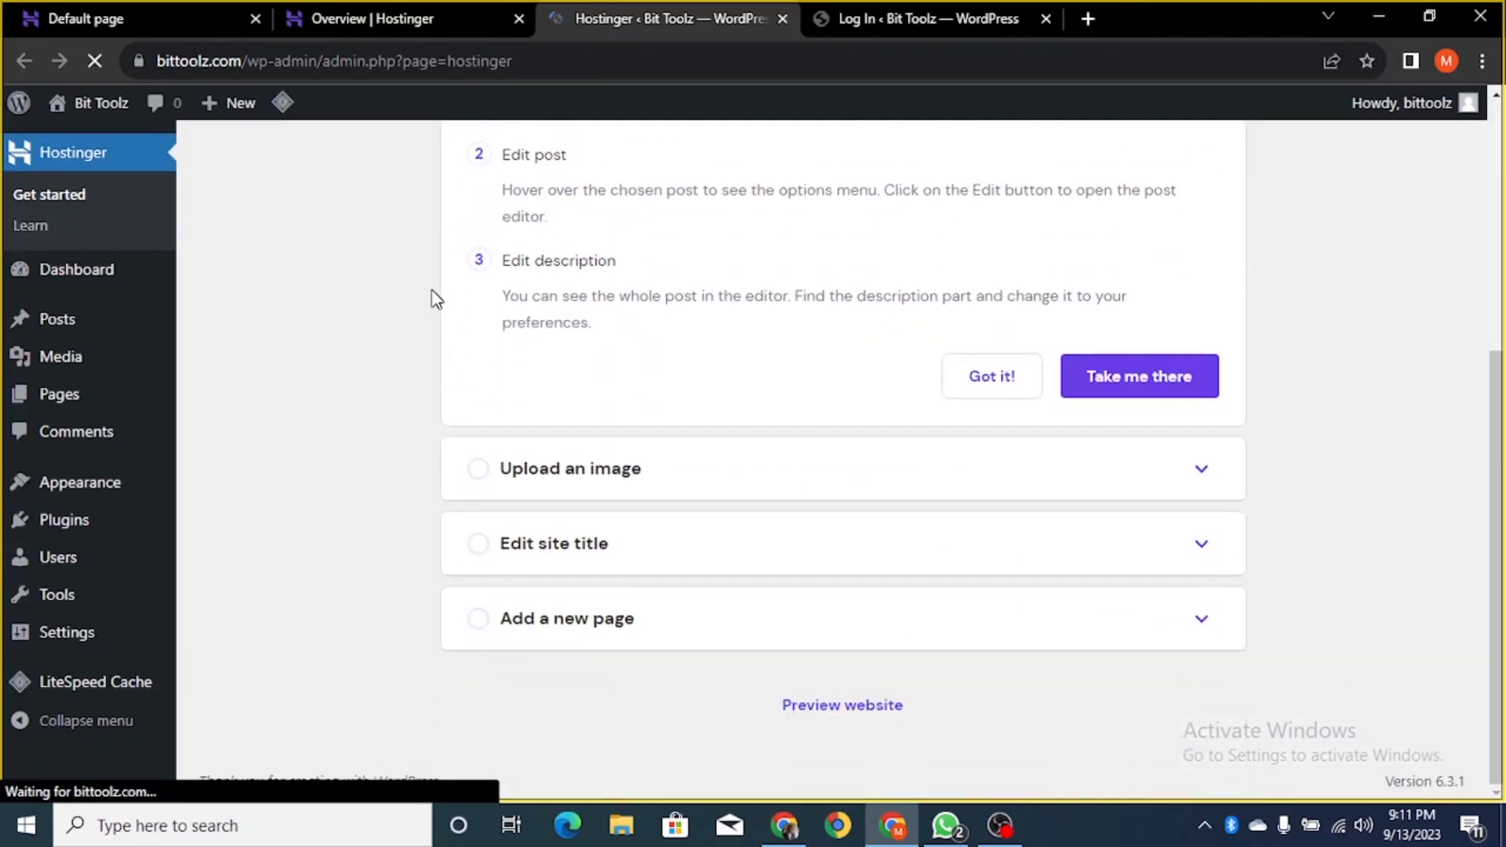
{"action": "scroll", "coordinate": [482, 409], "scroll_direction": "up", "scroll_amount": 5}
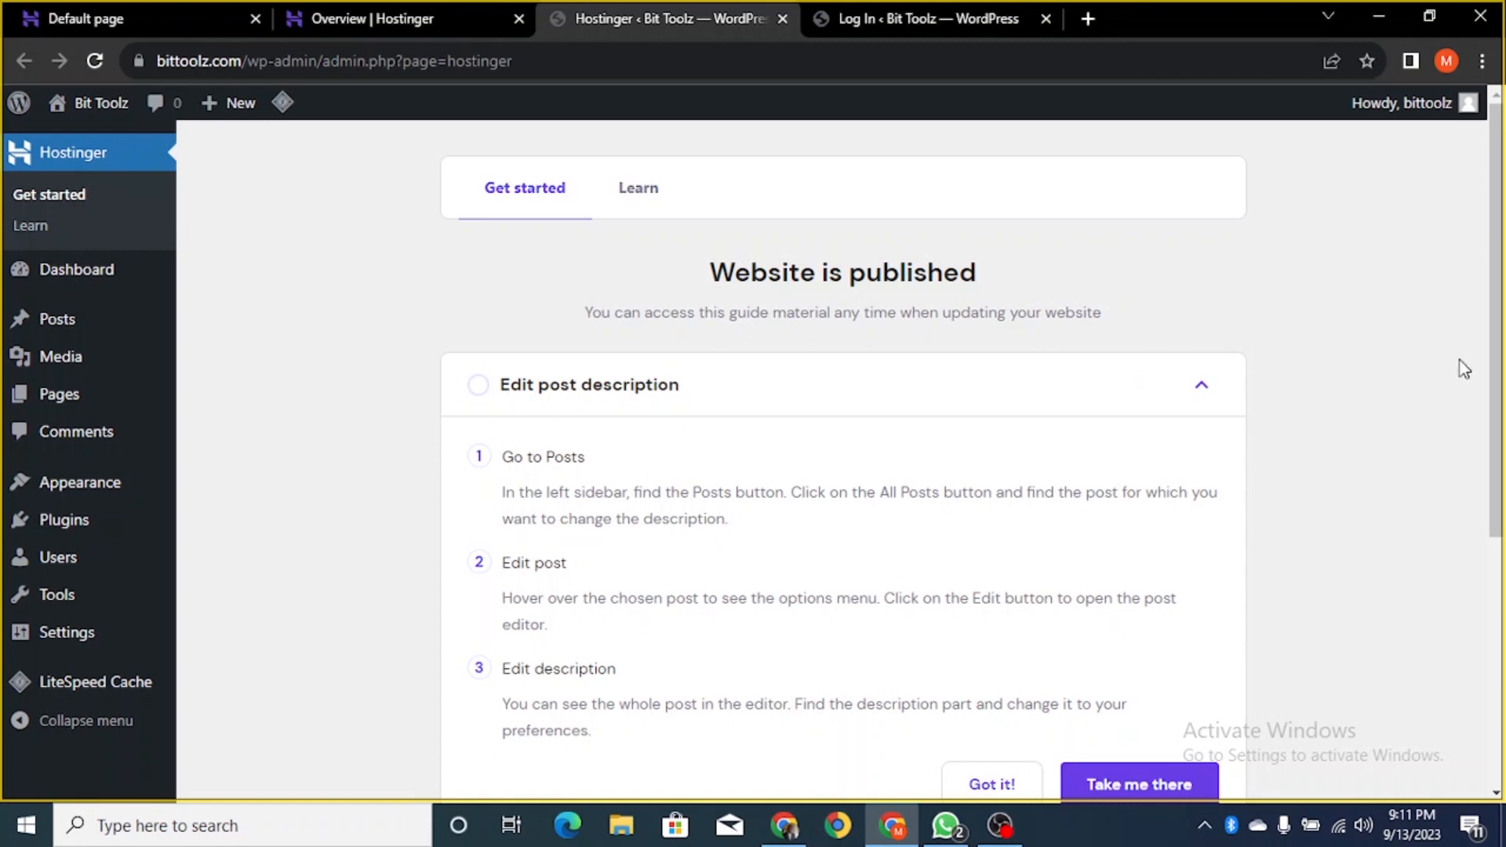
{"action": "scroll", "coordinate": [1364, 365], "scroll_direction": "down", "scroll_amount": 4}
{"action": "scroll", "coordinate": [1365, 366], "scroll_direction": "down", "scroll_amount": 1}
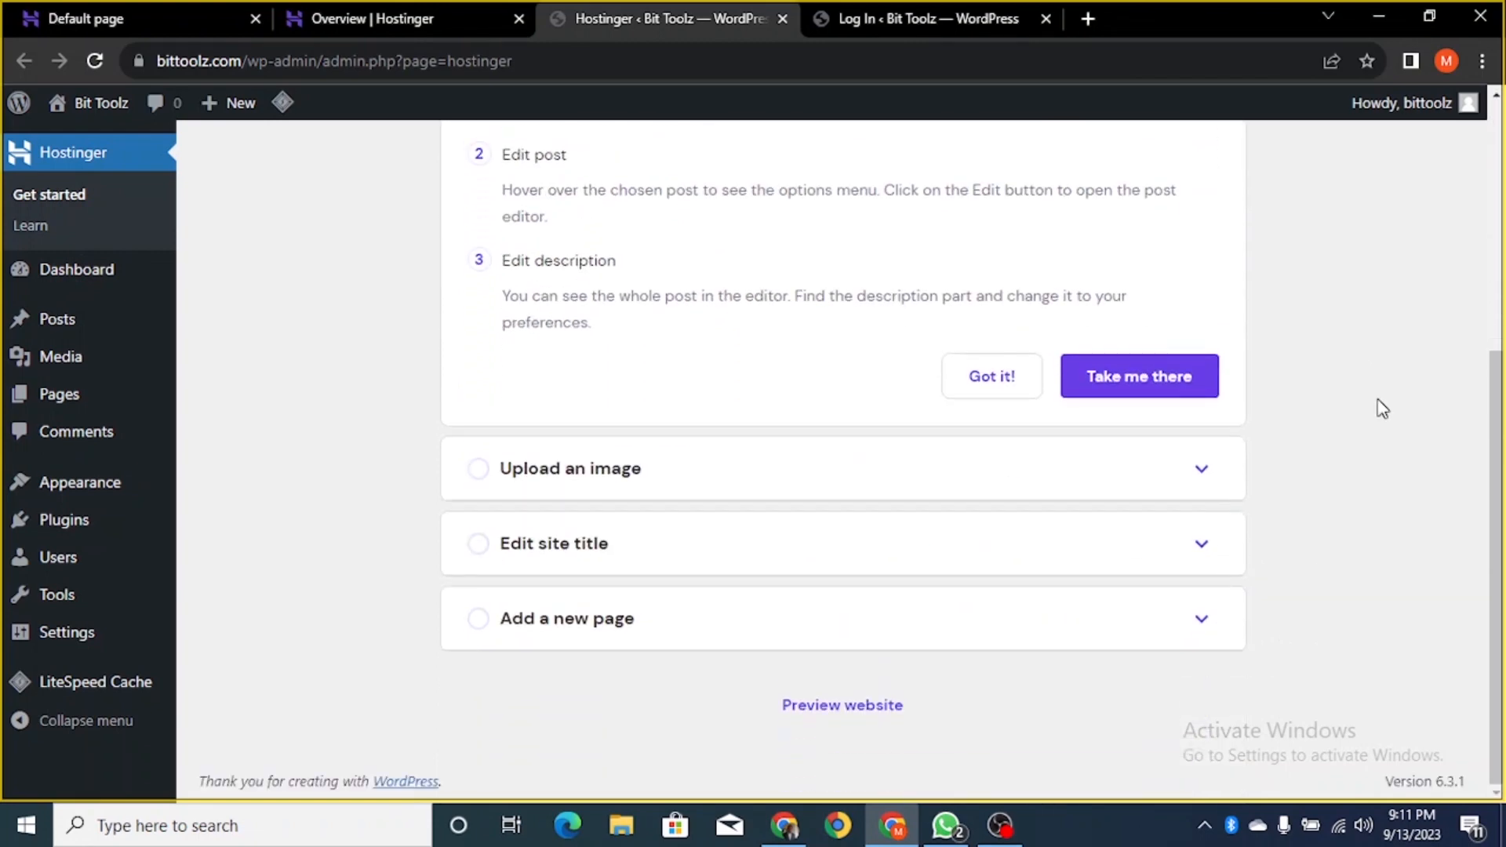